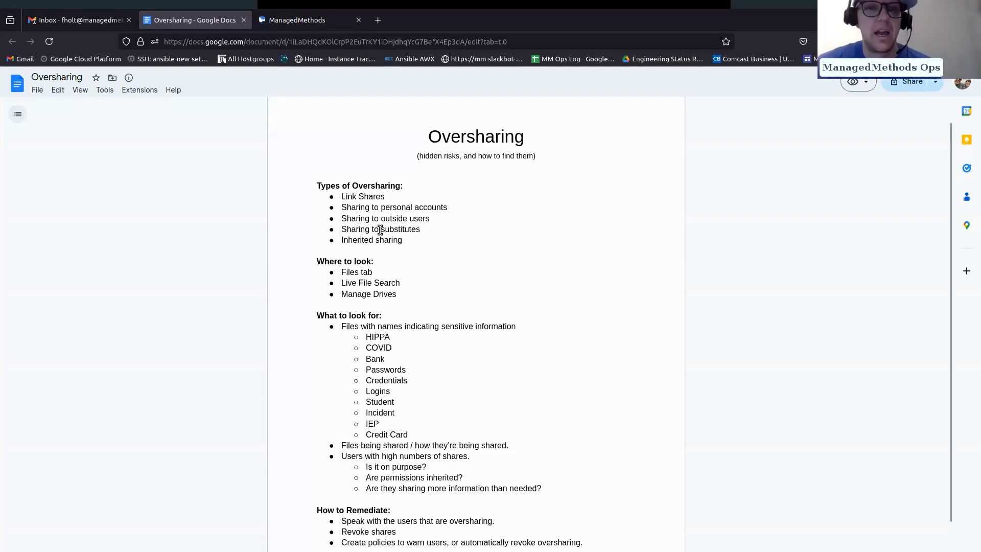
Go over the "Sharing to substitutes" and "Inherited sharing" bullets and the "Where to look" list, highlighting the items.
drag(419, 230, 340, 231)
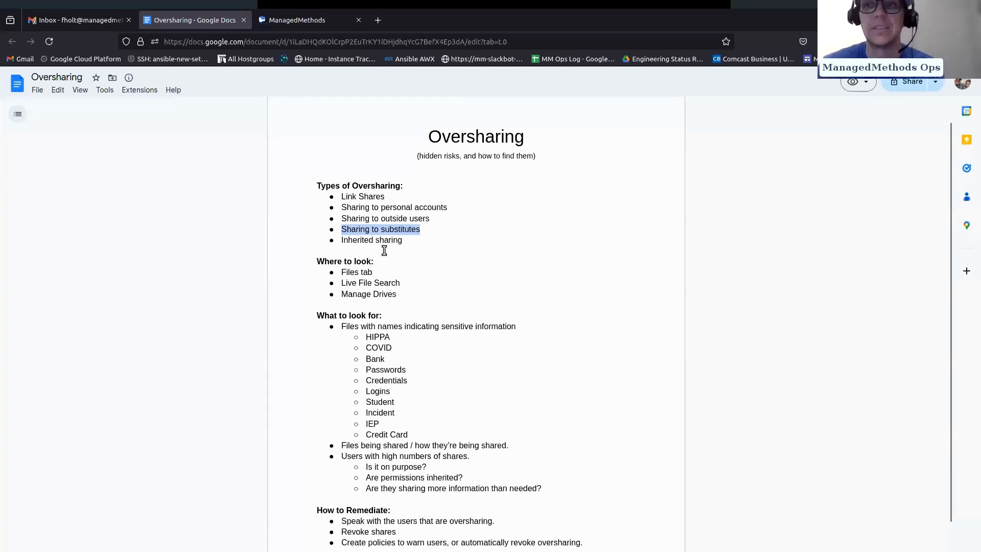
drag(404, 240, 337, 241)
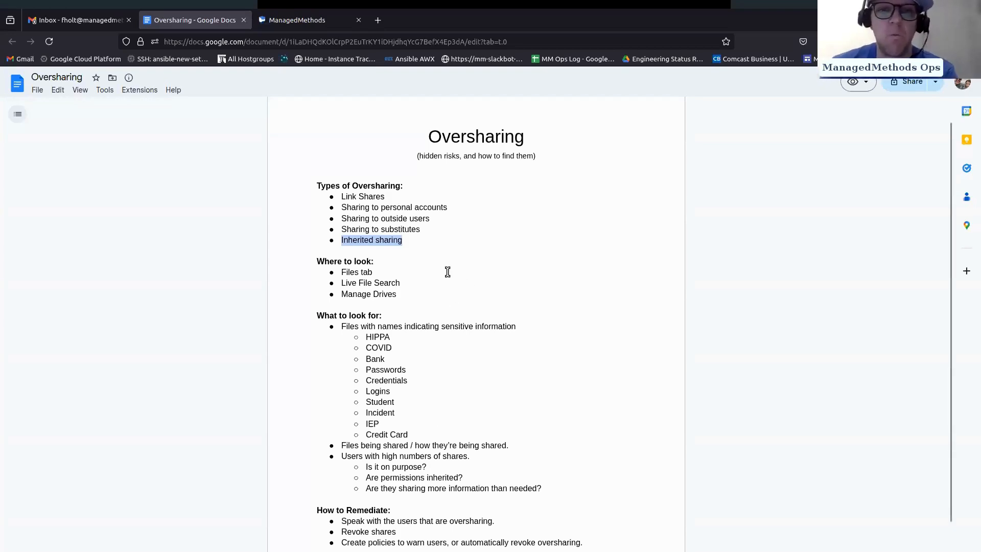
scroll(449, 270, down, 2)
drag(345, 220, 348, 242)
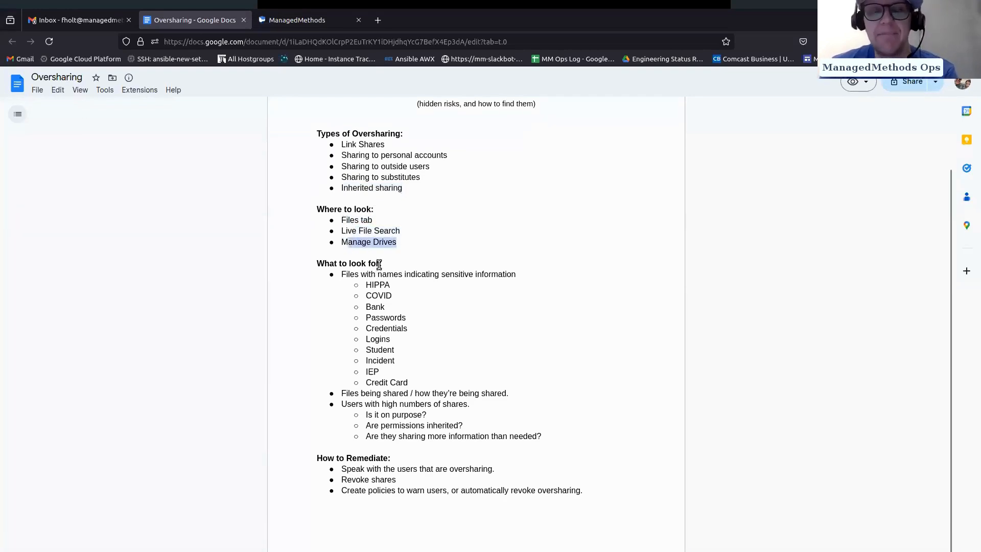
click(436, 247)
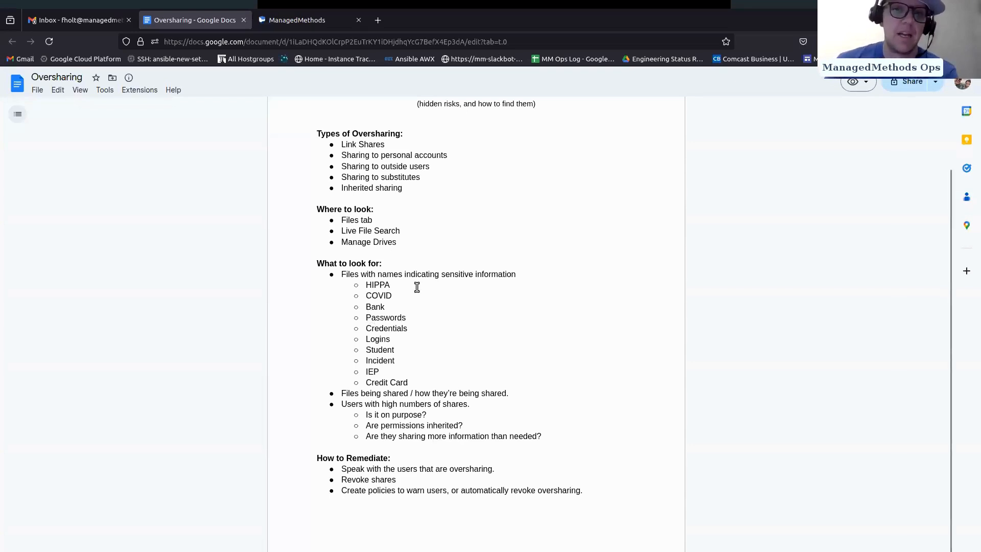
Highlight the bullet on file names indicating sensitive information and several of its example keywords, including Bank, Student, Incident and Credit Card.
drag(517, 274, 341, 275)
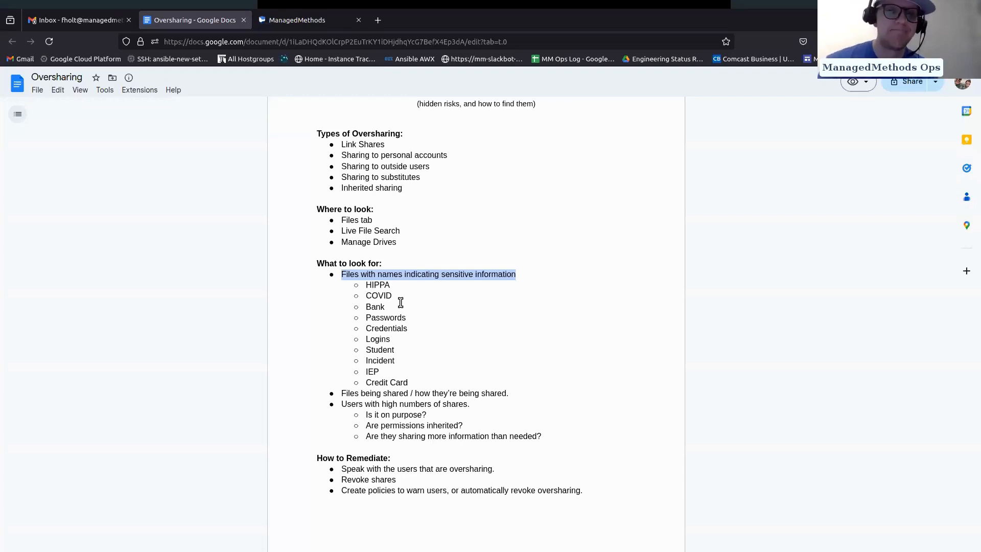
drag(395, 287, 346, 311)
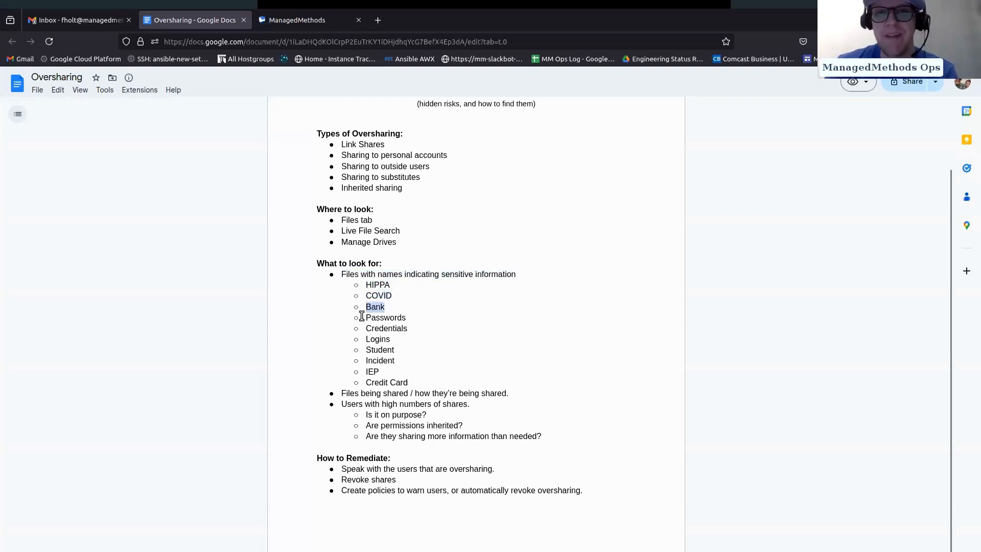
drag(417, 317, 342, 357)
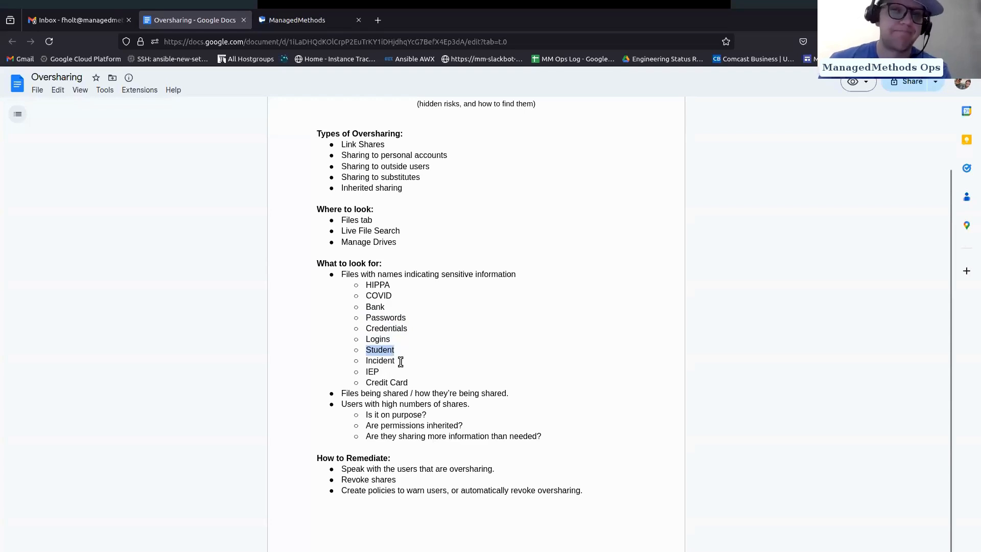
drag(399, 360, 350, 361)
double_click(384, 374)
drag(409, 380, 351, 382)
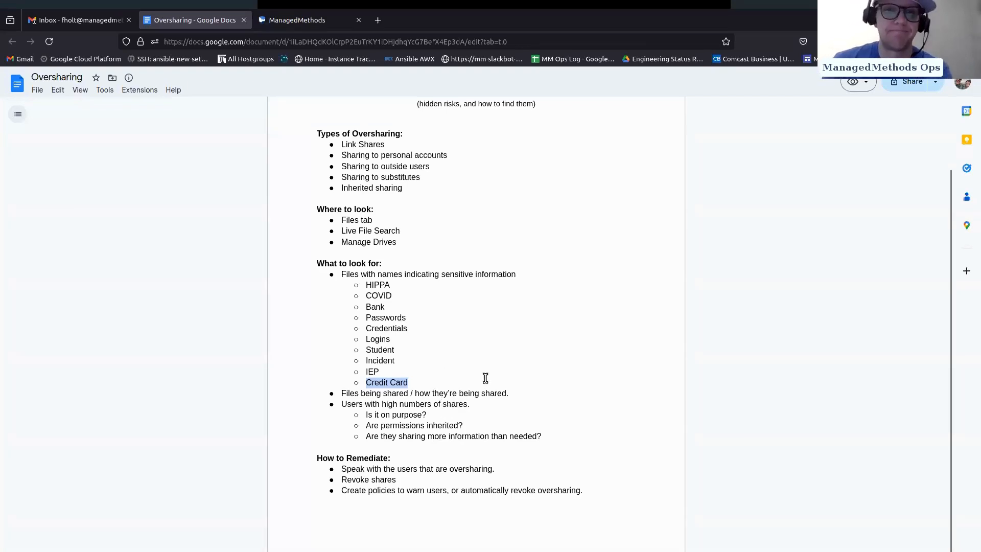
Highlight the points on how files are shared and on users with high numbers of shares, including the three sub-questions.
drag(510, 392, 373, 391)
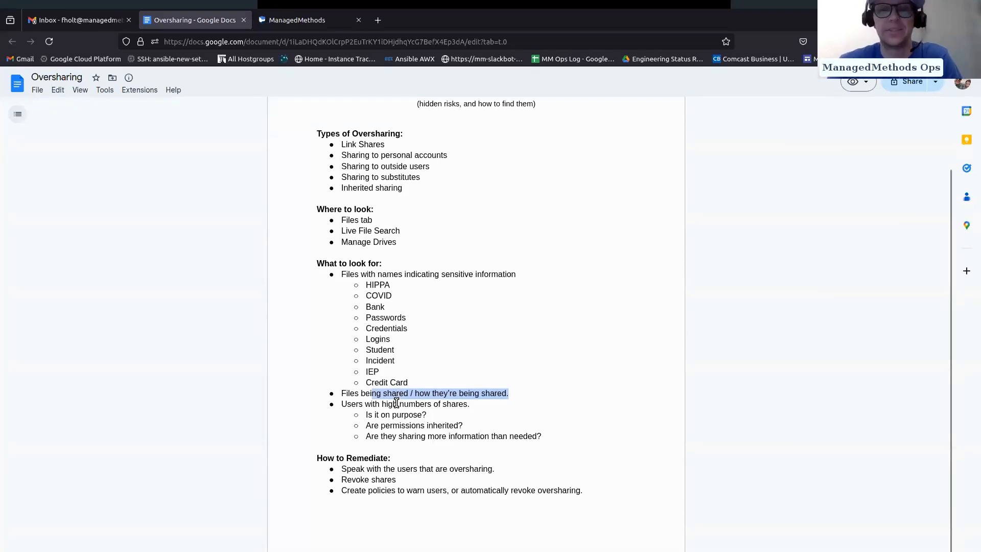
drag(470, 403, 356, 404)
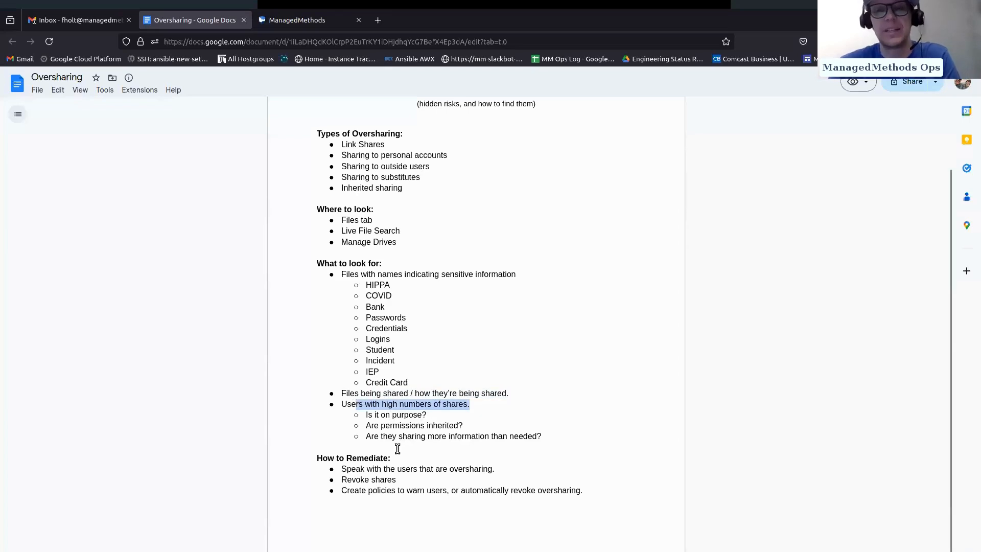
drag(455, 416, 376, 415)
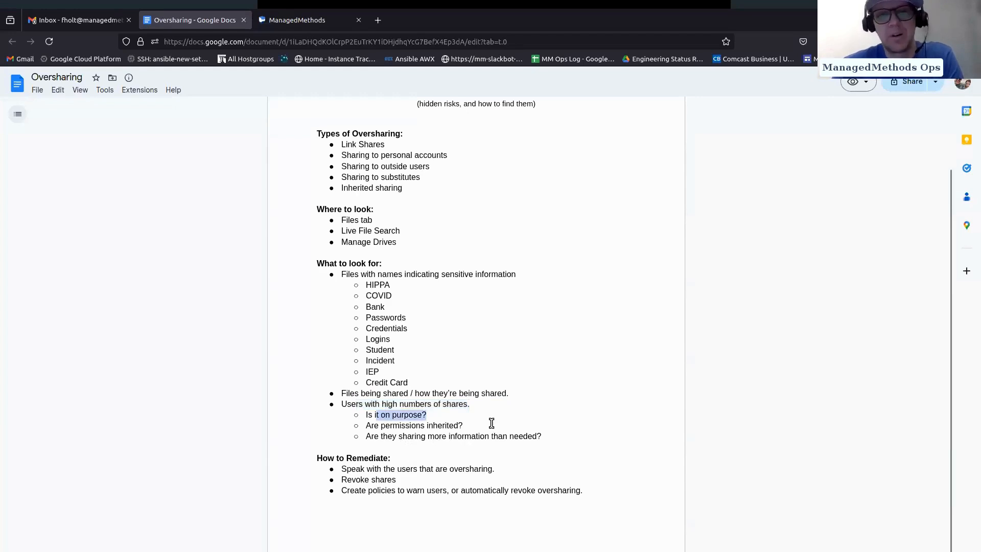
drag(466, 425, 366, 426)
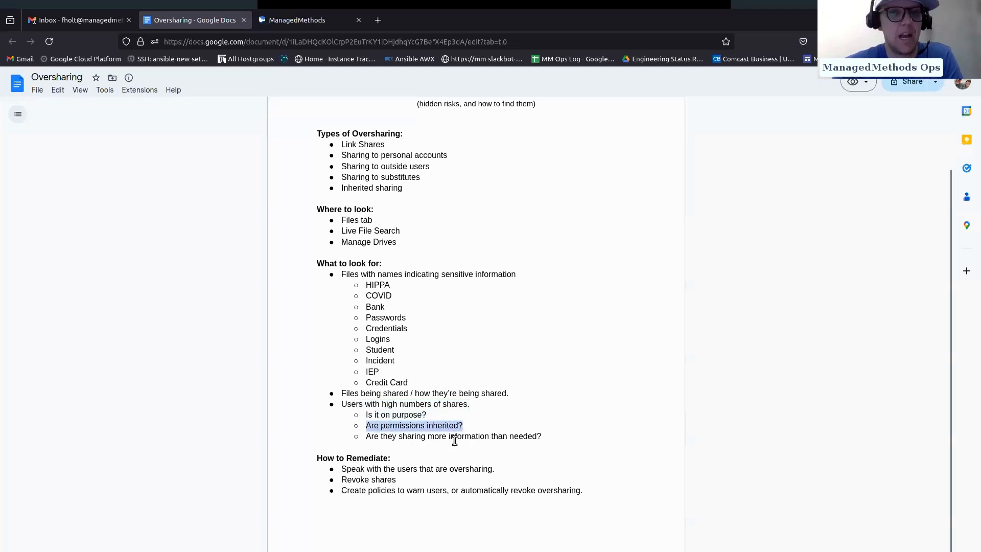
drag(545, 439, 407, 437)
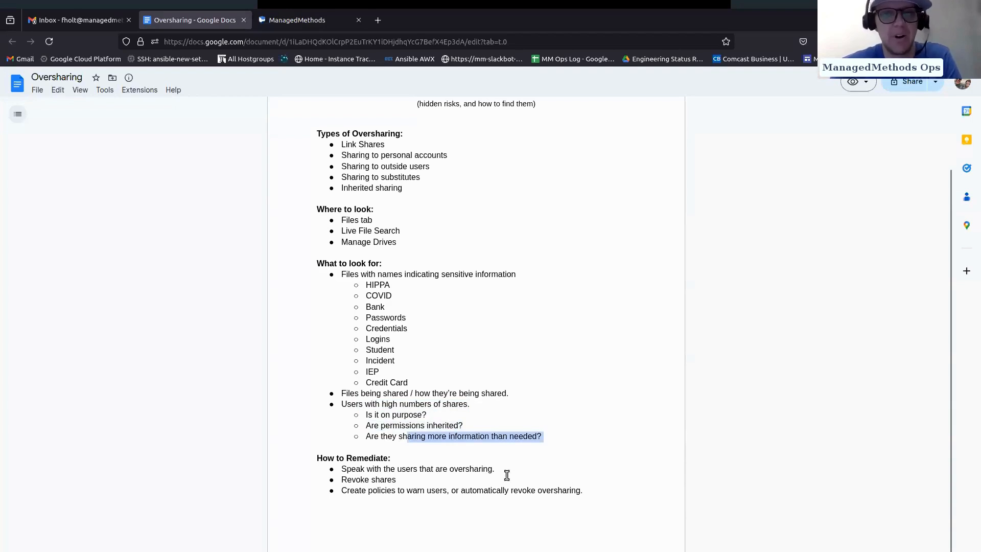
Highlight the three "How to Remediate" points: speaking with users, revoking shares and creating policies.
drag(494, 467, 342, 469)
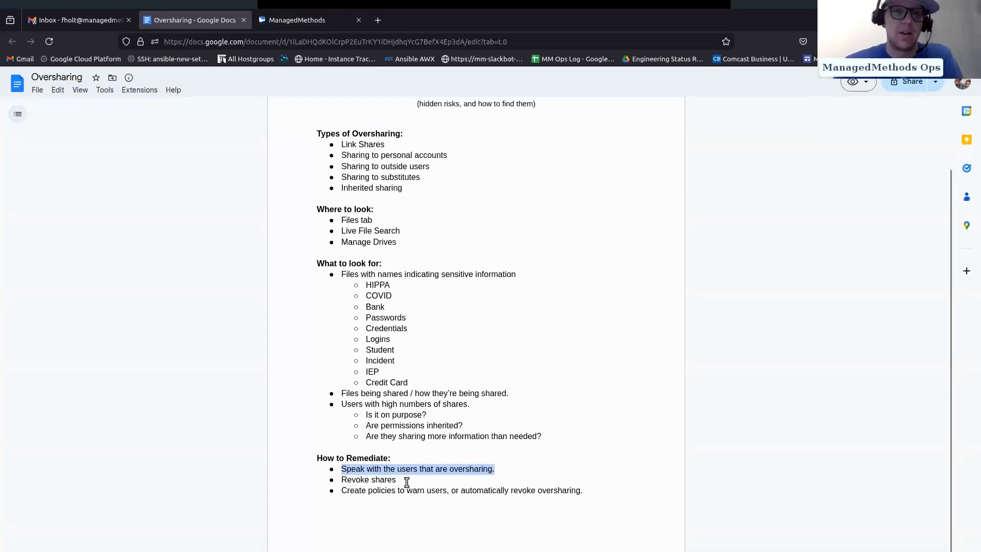
drag(407, 482, 341, 481)
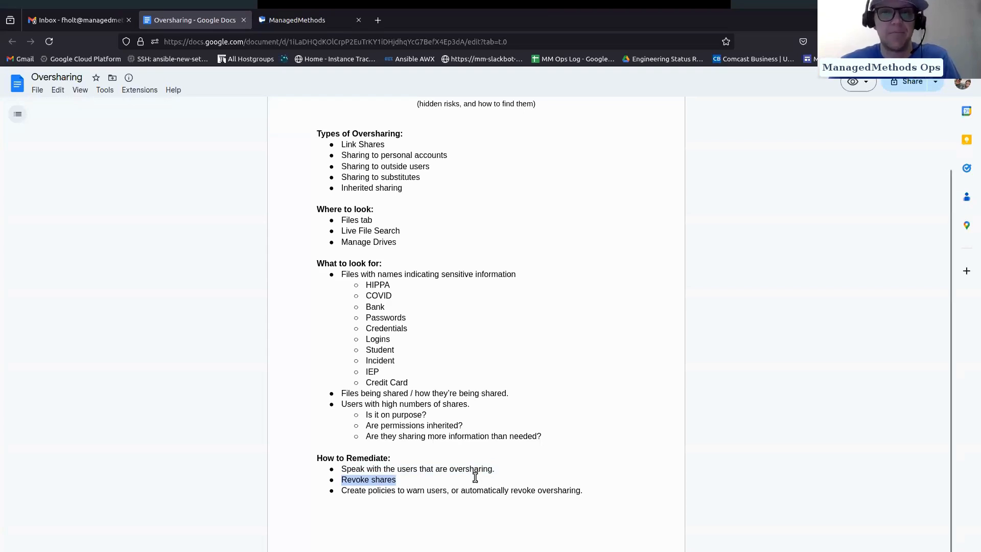
drag(584, 490, 348, 482)
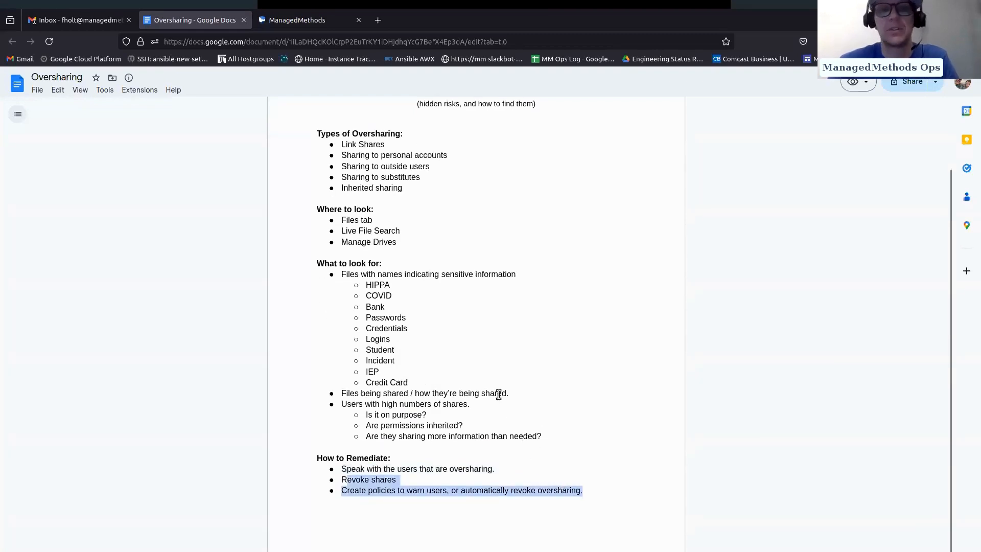
Switch to ManagedMethods and search the Mm4partners Drive Files by name for "password".
click(268, 23)
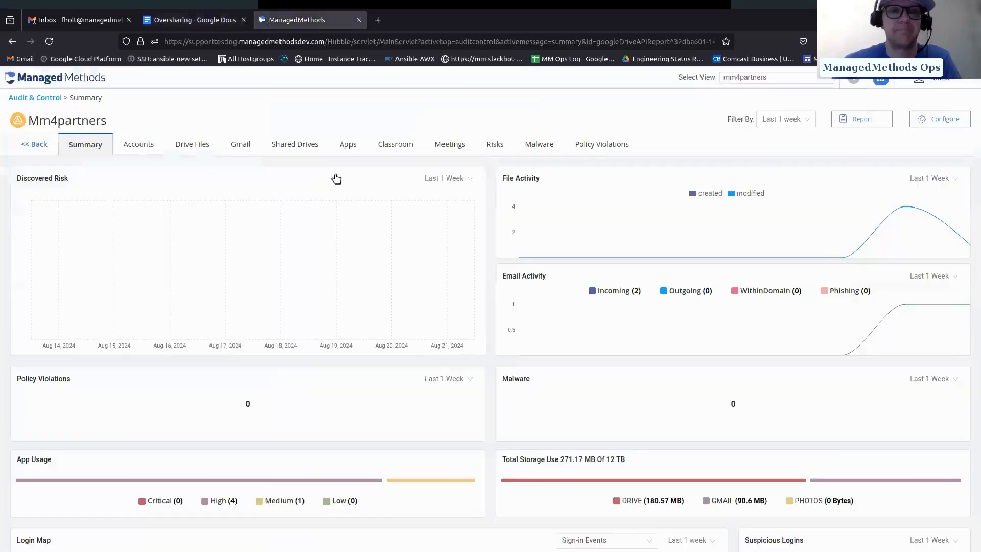
click(49, 42)
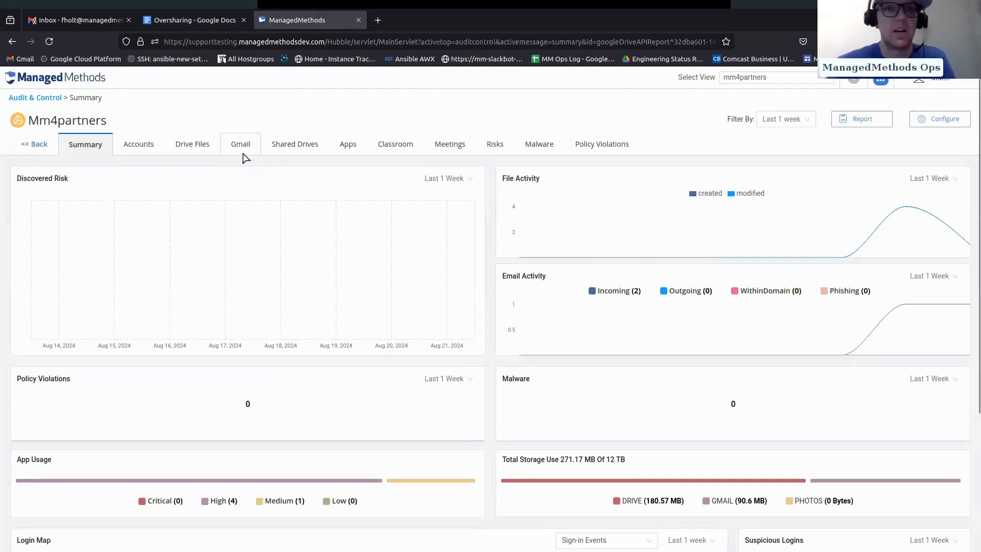
click(208, 154)
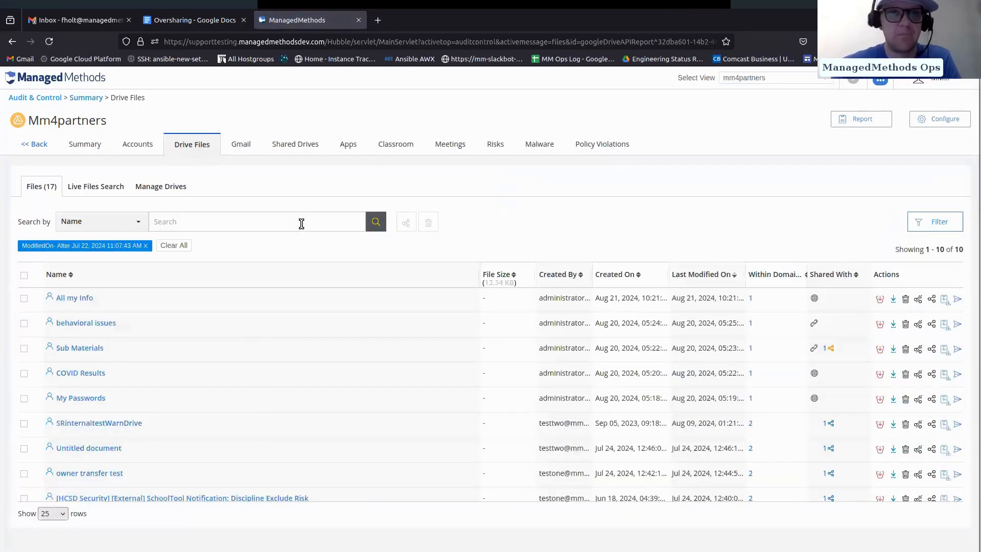
click(302, 223)
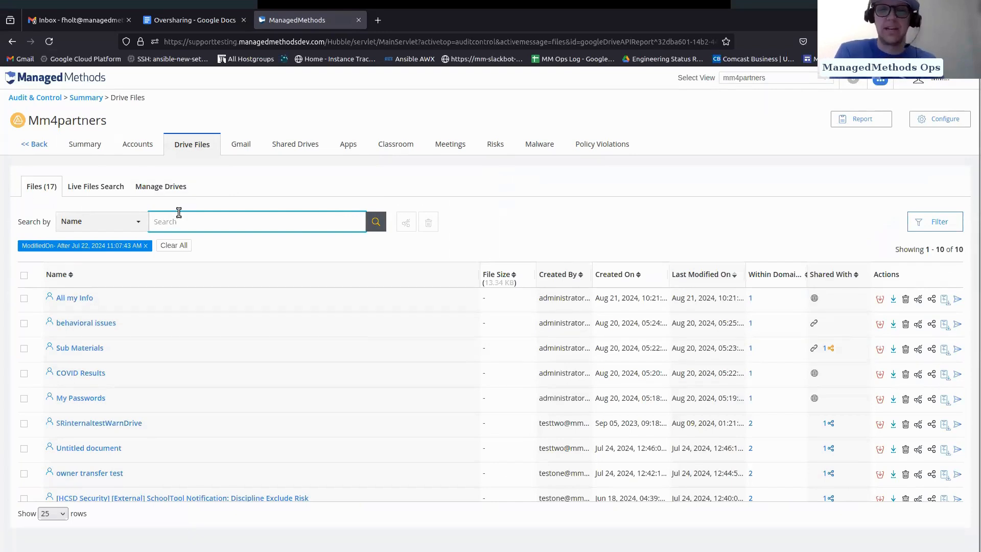
text(password)
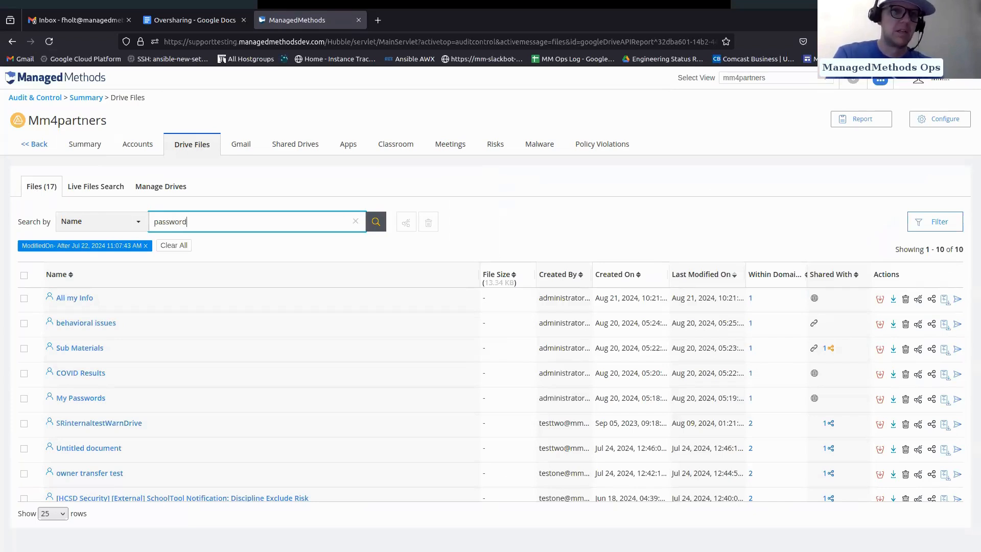
key(Return)
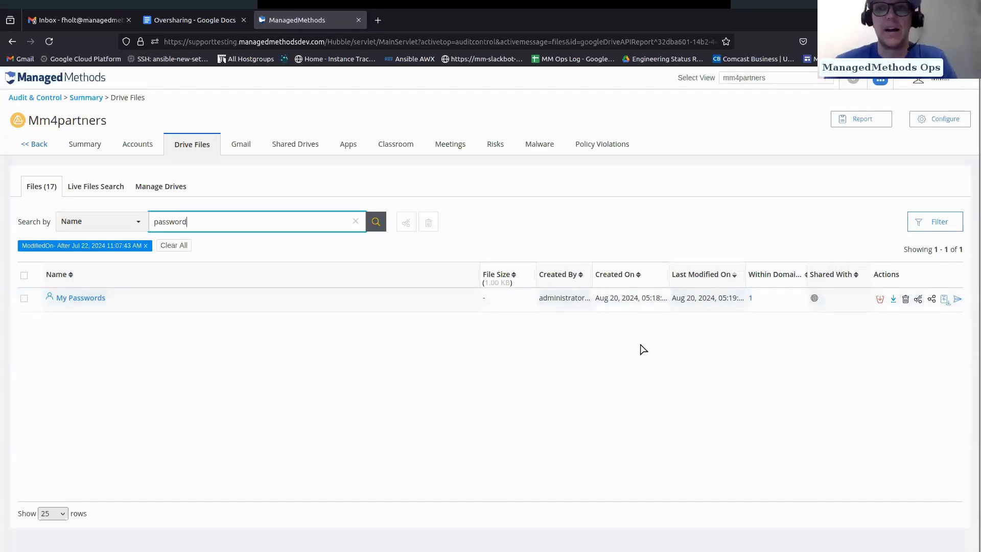
Review the basic details of the My Passwords file and download the file.
click(78, 302)
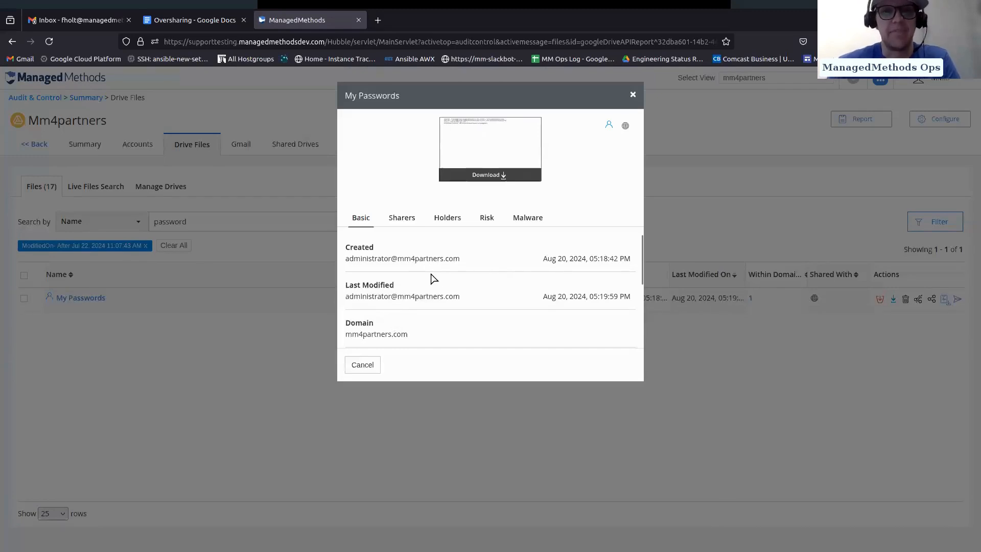
scroll(441, 276, down, 3)
scroll(442, 276, up, 3)
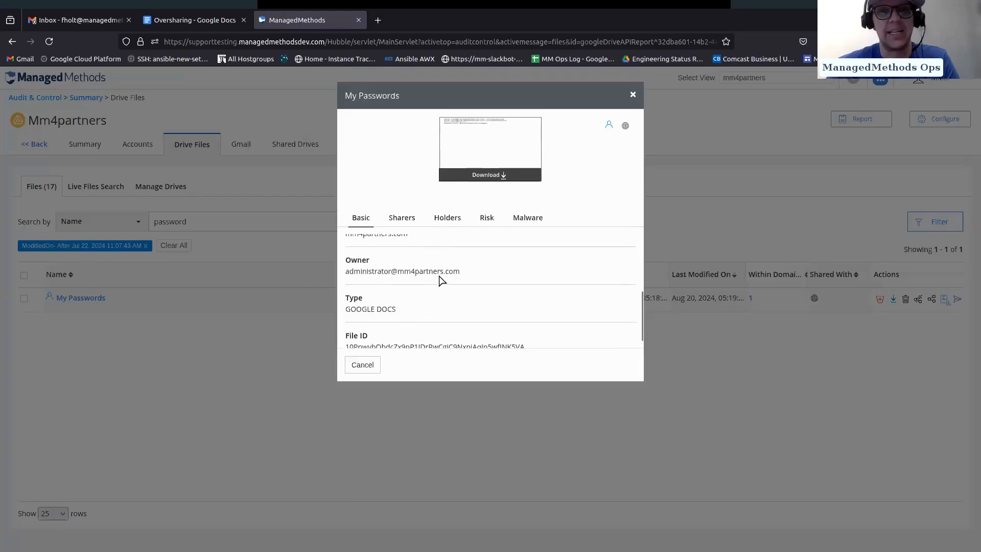
click(491, 175)
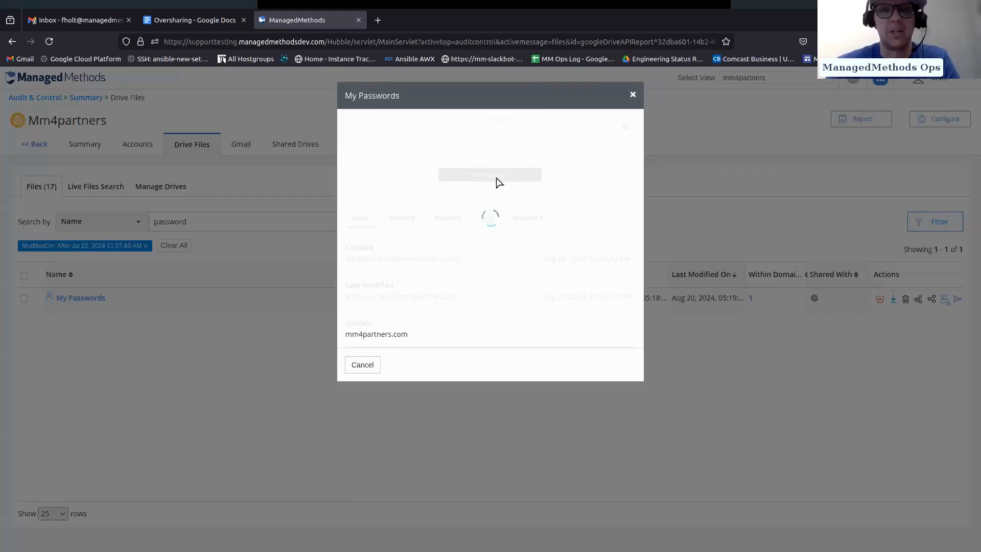
Open the downloaded My Passwords document to inspect its contents, and close it along with the file details.
click(630, 68)
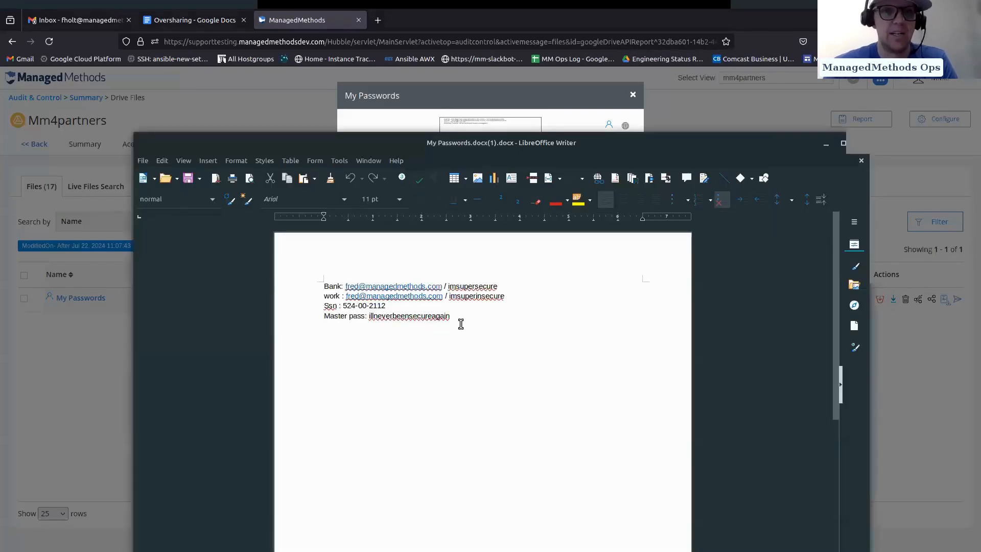
drag(462, 320, 313, 284)
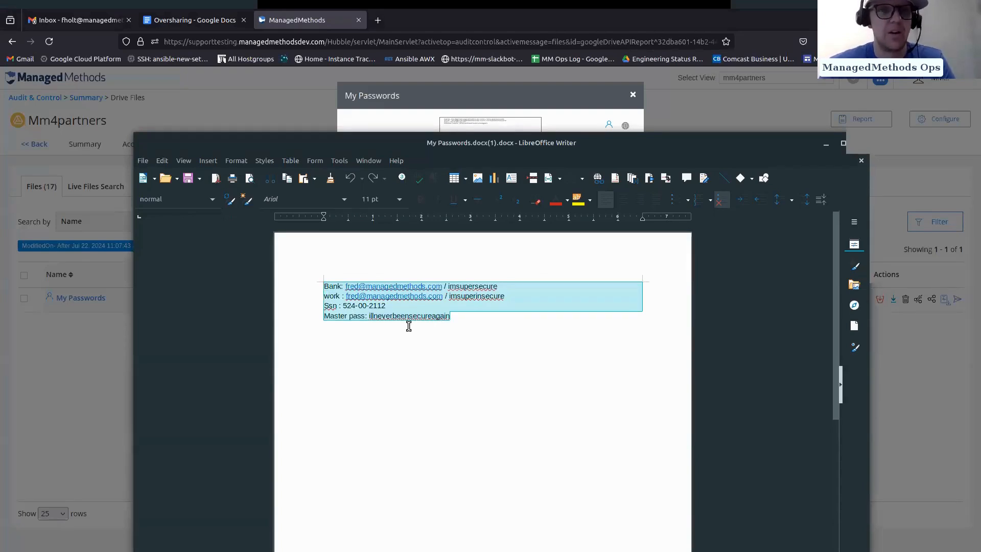
click(860, 146)
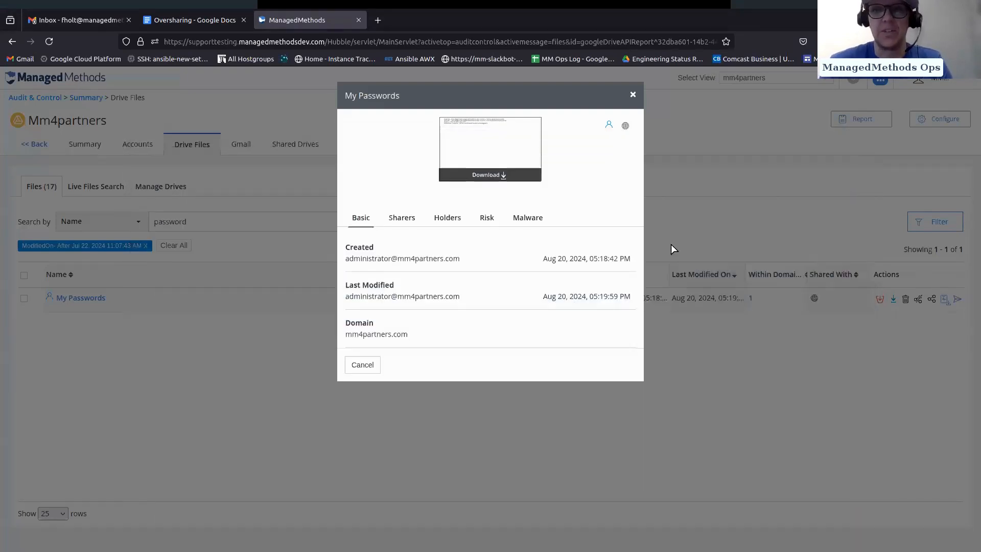
click(652, 249)
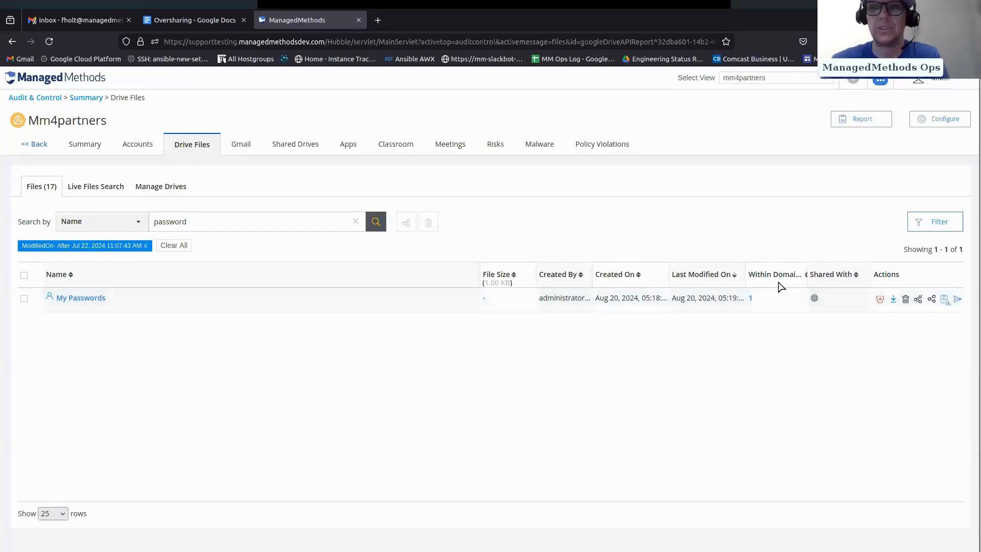
Select the "Public On Web" view permission of My Passwords for revoking, and cancel without unsharing.
click(917, 300)
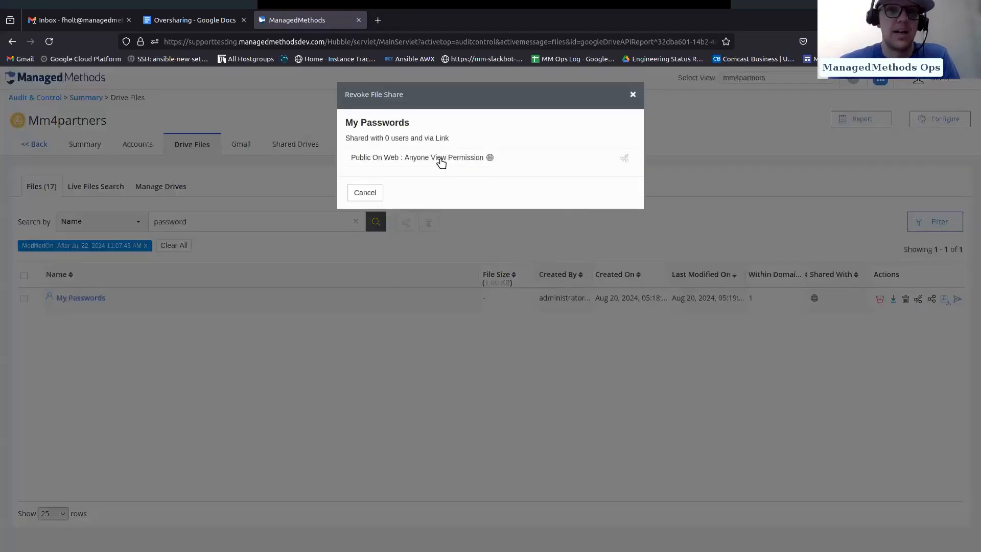
click(441, 163)
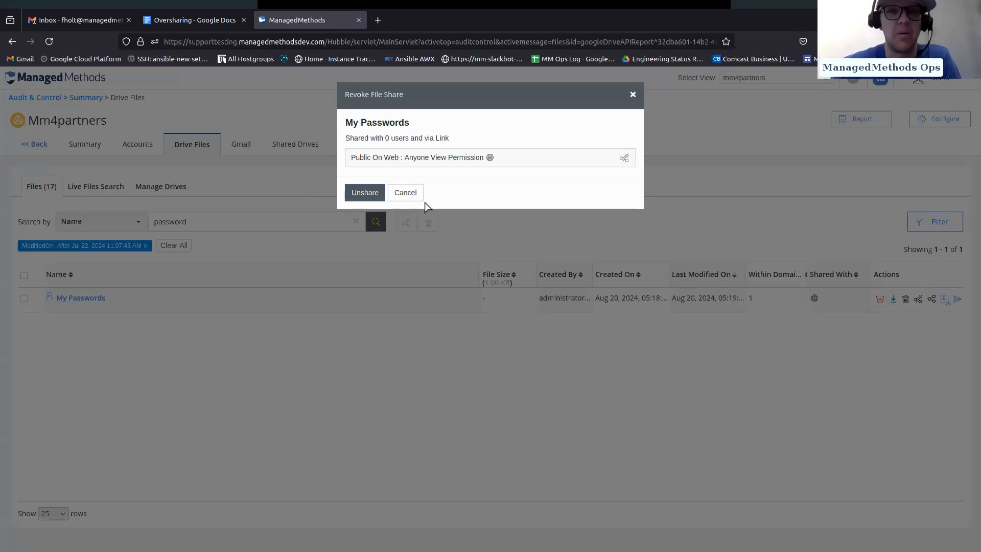
click(410, 200)
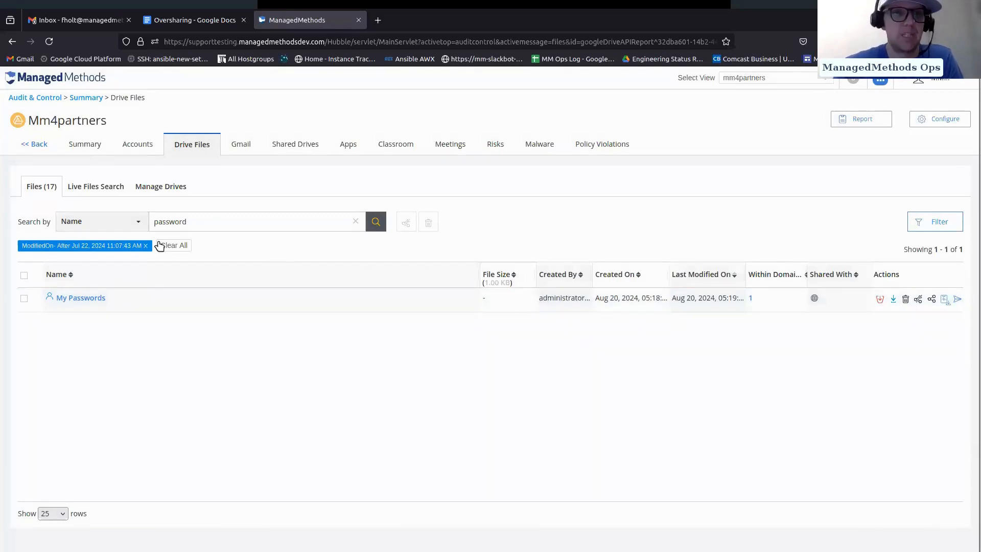
Clear the file name search and look through the full Drive Files list for sensitive file names and their shares.
double_click(177, 223)
key(BackSpace)
click(375, 222)
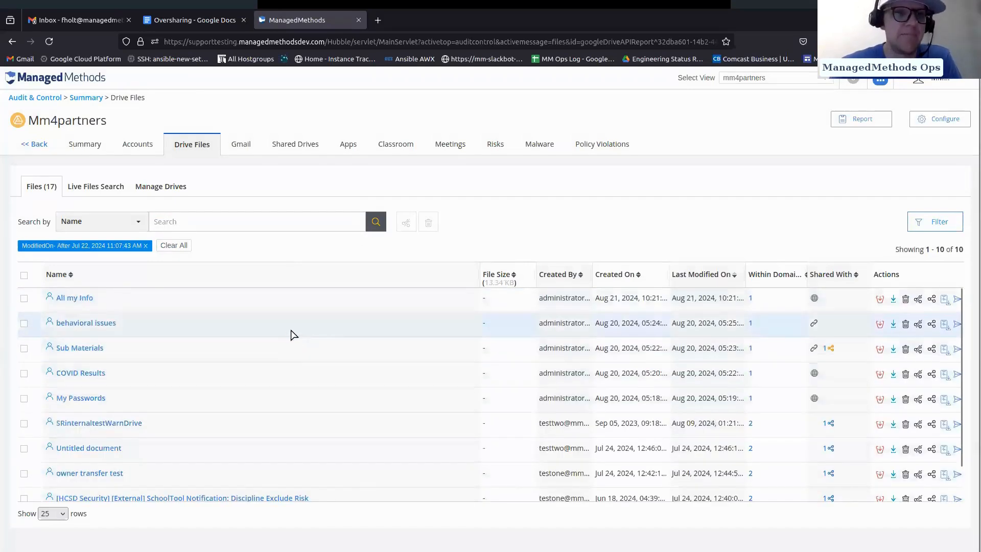
scroll(291, 389, down, 3)
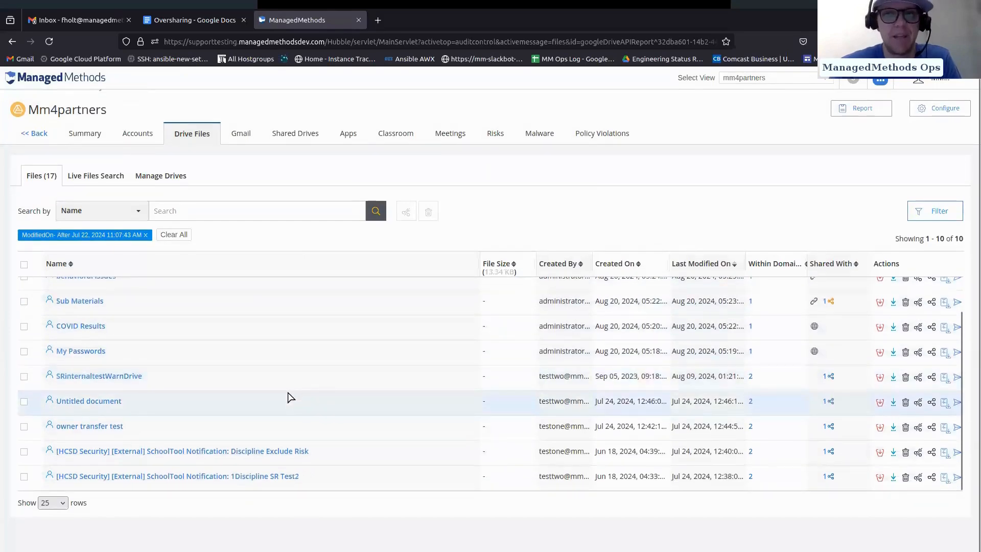
scroll(291, 398, up, 3)
scroll(288, 397, up, 1)
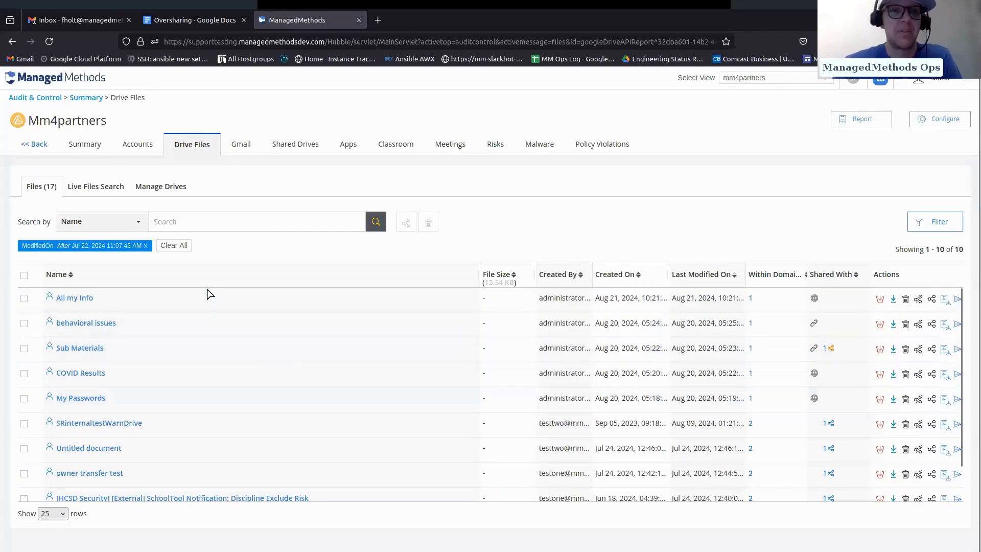
Open the live files search and enter "password" as the file name.
click(99, 190)
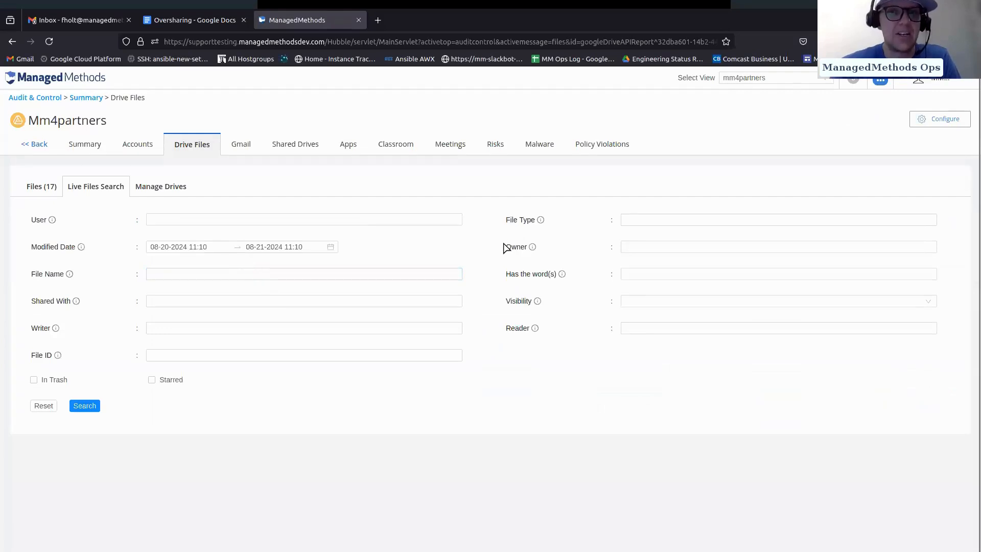
click(251, 276)
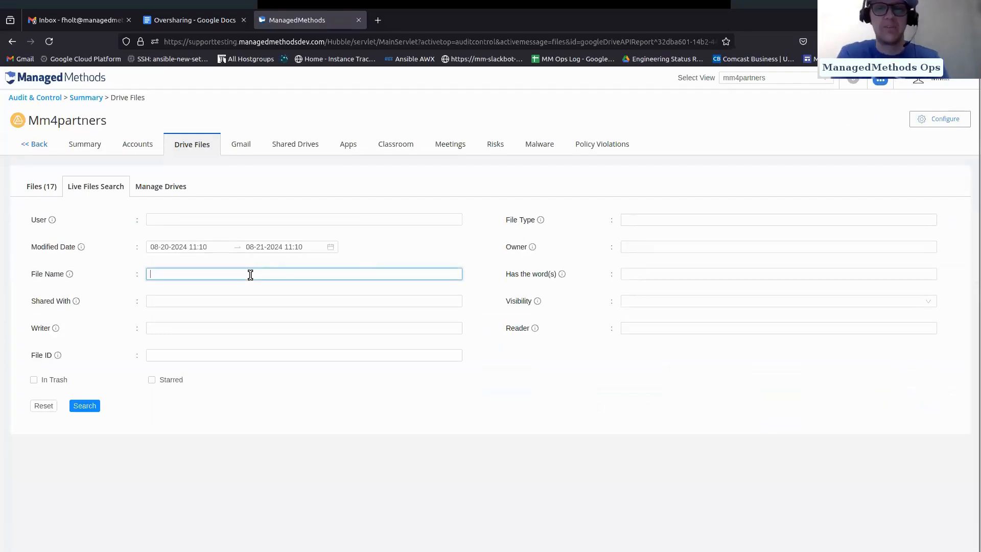
text(password)
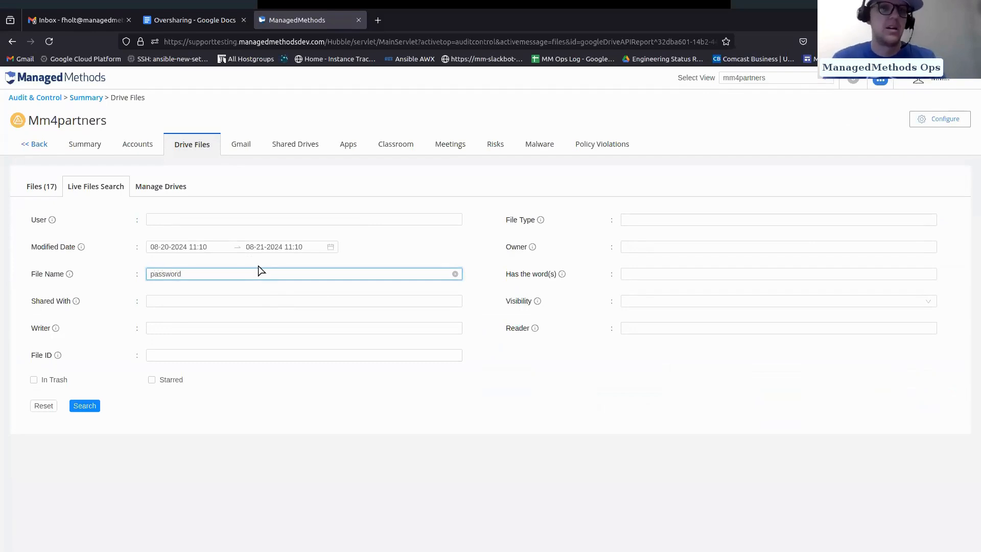
Browse the start date calendar of the modified date range back to August 2023 and close it without picking a date.
click(188, 248)
click(156, 270)
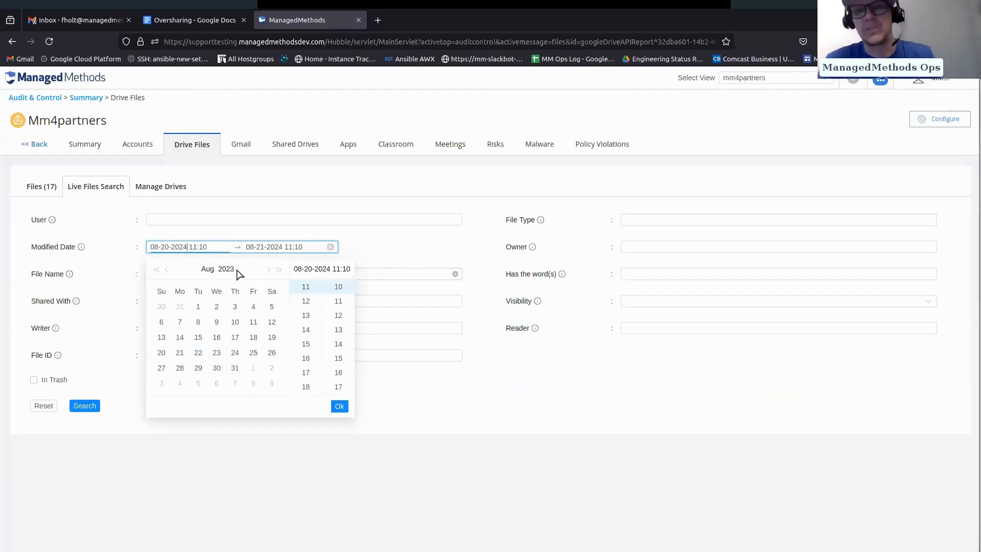
click(430, 432)
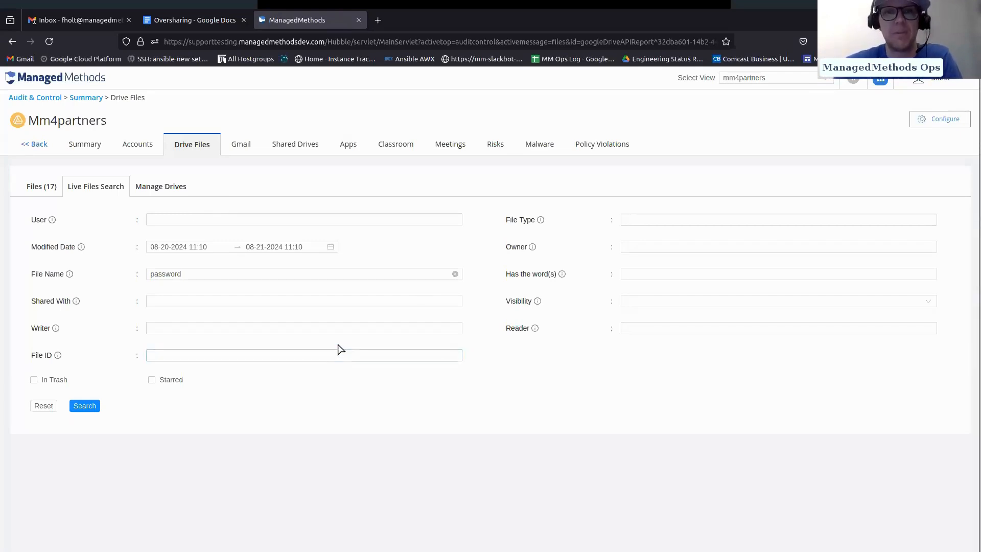
Clear the file name, try "passwor" and "vis" in the contained words filter, and empty that filter.
double_click(214, 271)
key(BackSpace)
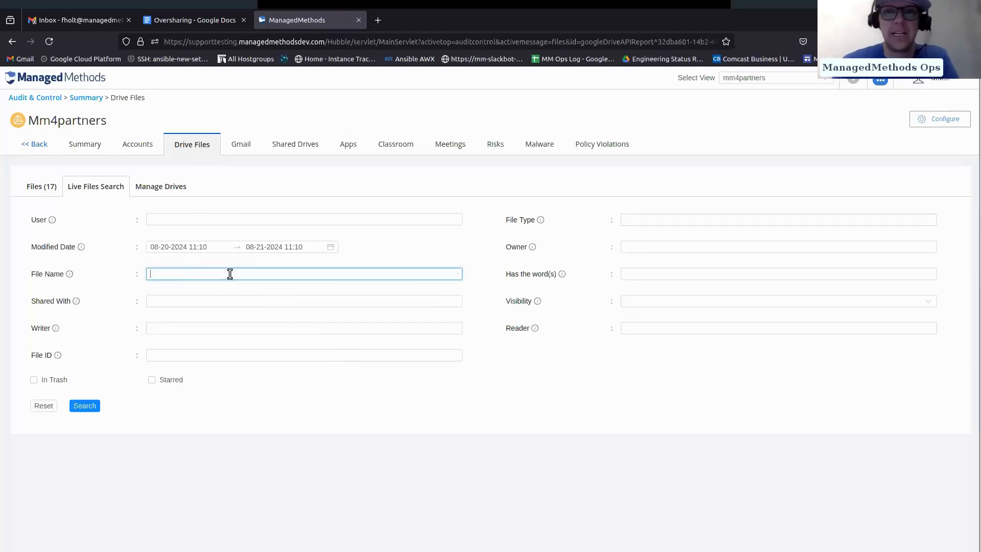
click(623, 276)
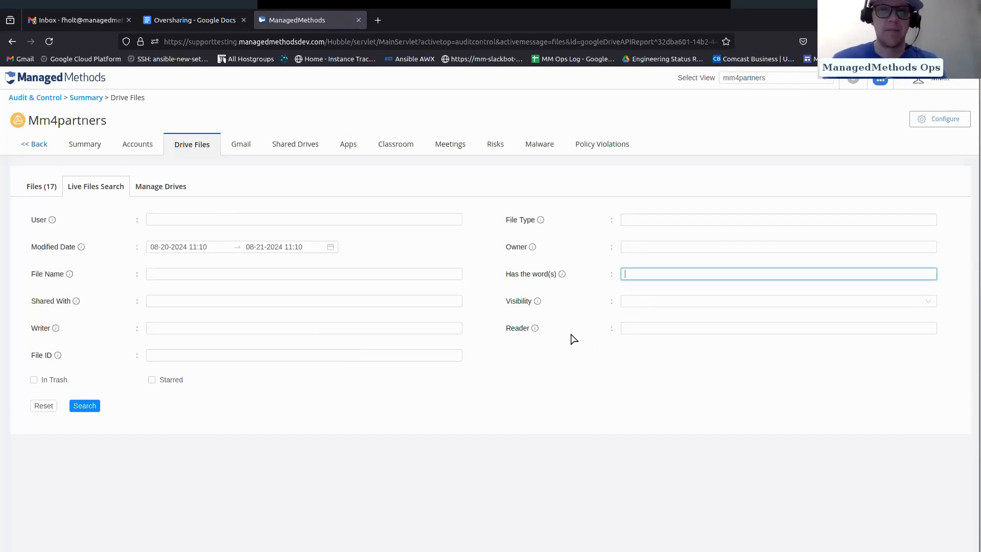
text(passwor)
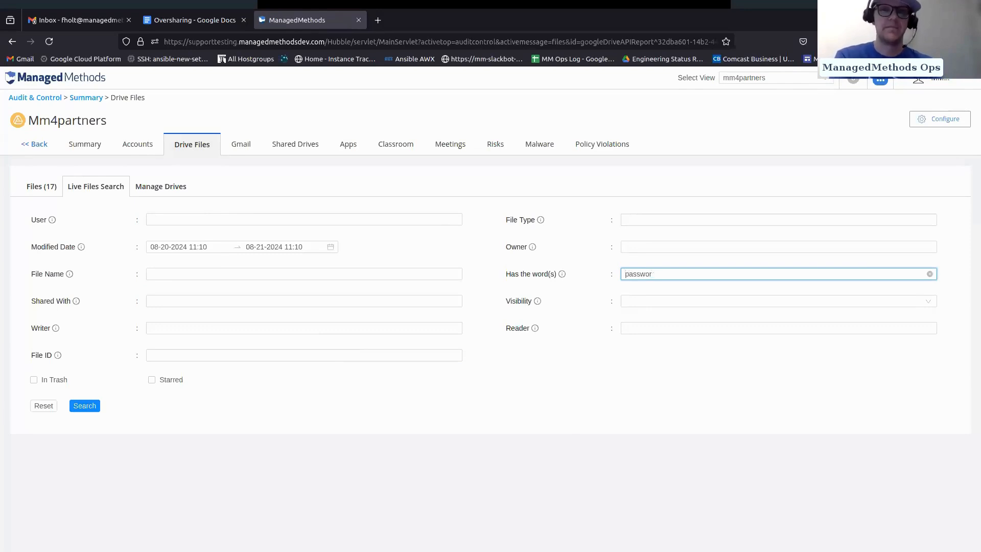
key(ctrl+a)
key(BackSpace)
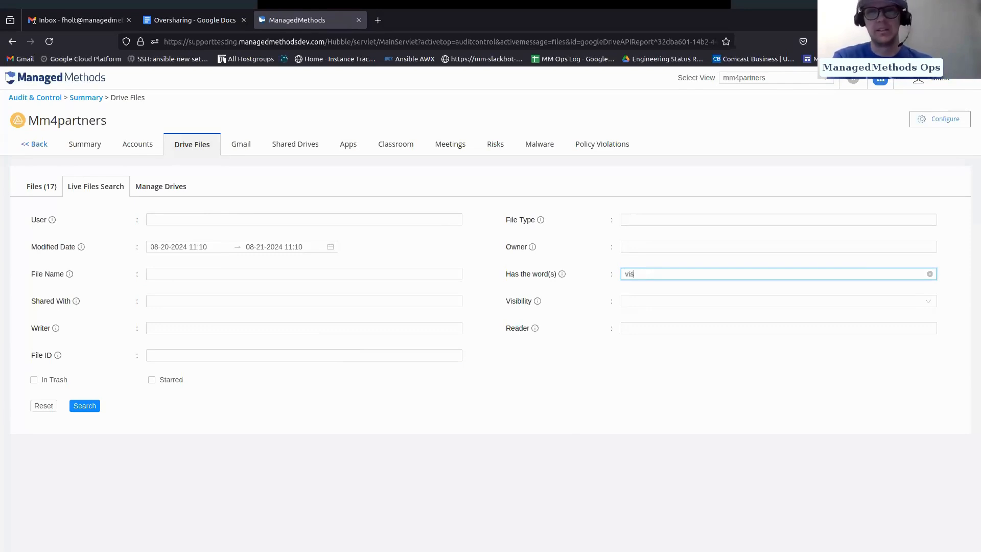
key(ctrl+a)
key(BackSpace)
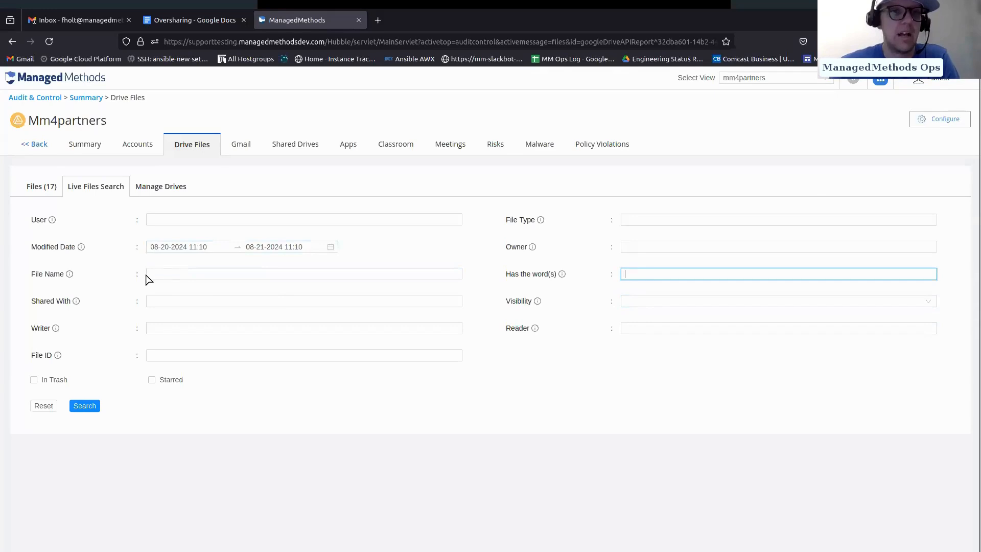
Run a live search for files named "password" and expand the files of the account found.
click(167, 273)
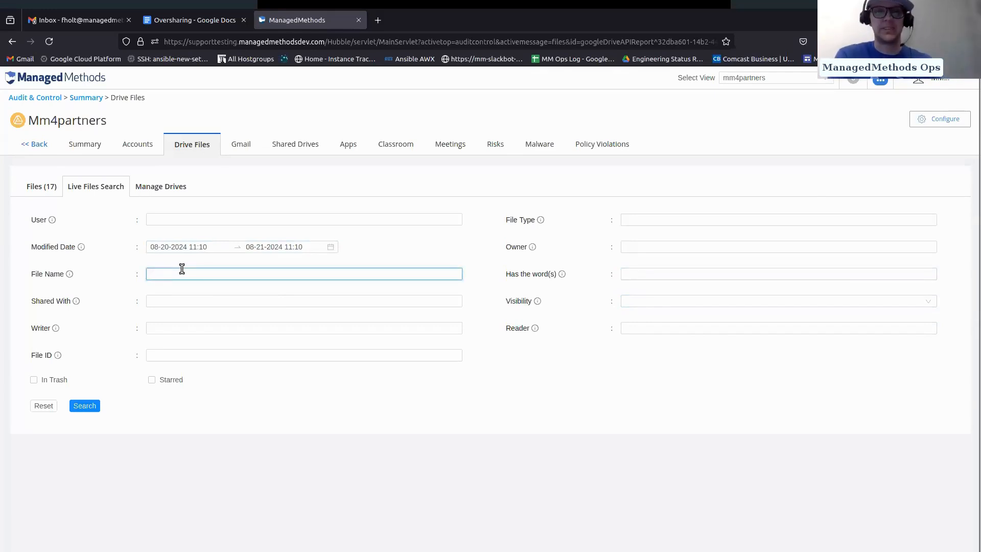
text(password)
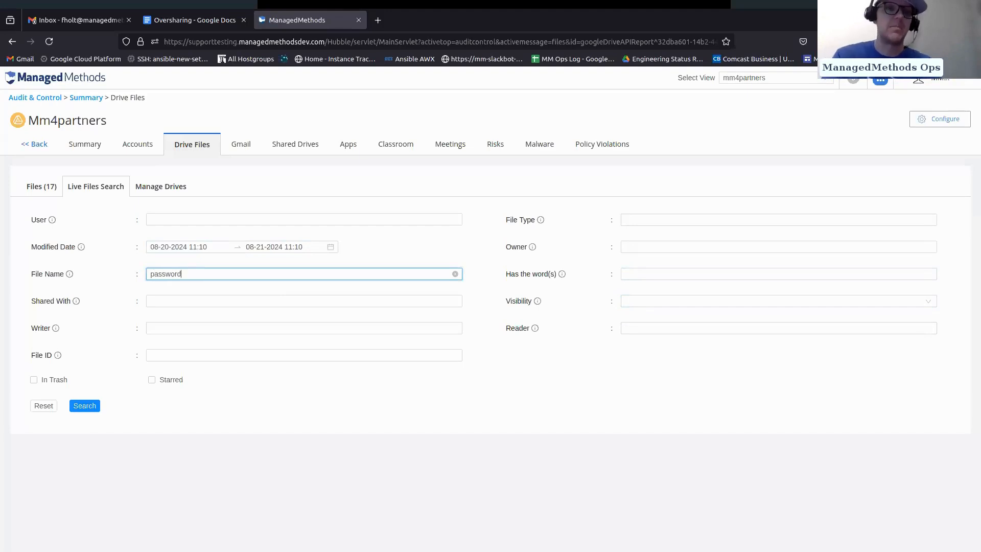
click(85, 406)
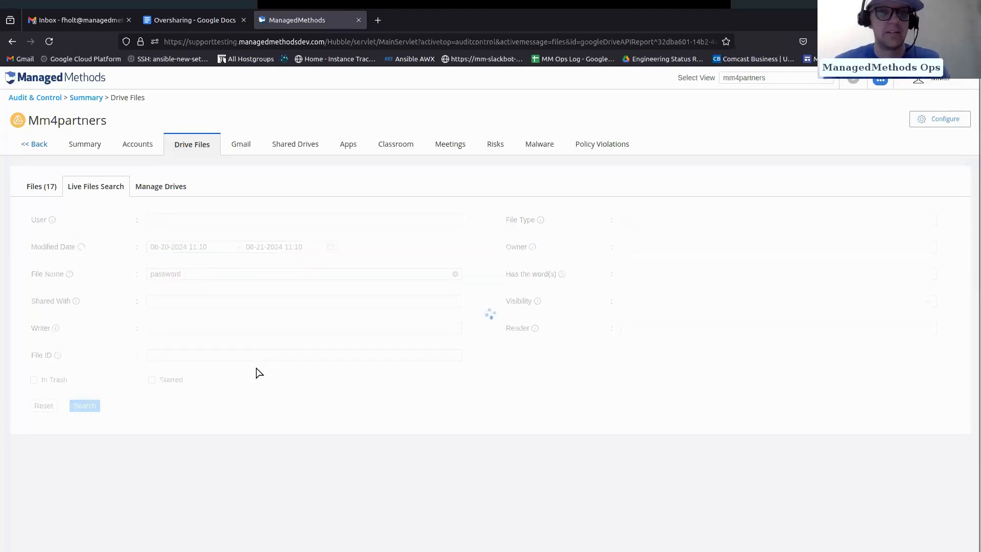
click(123, 293)
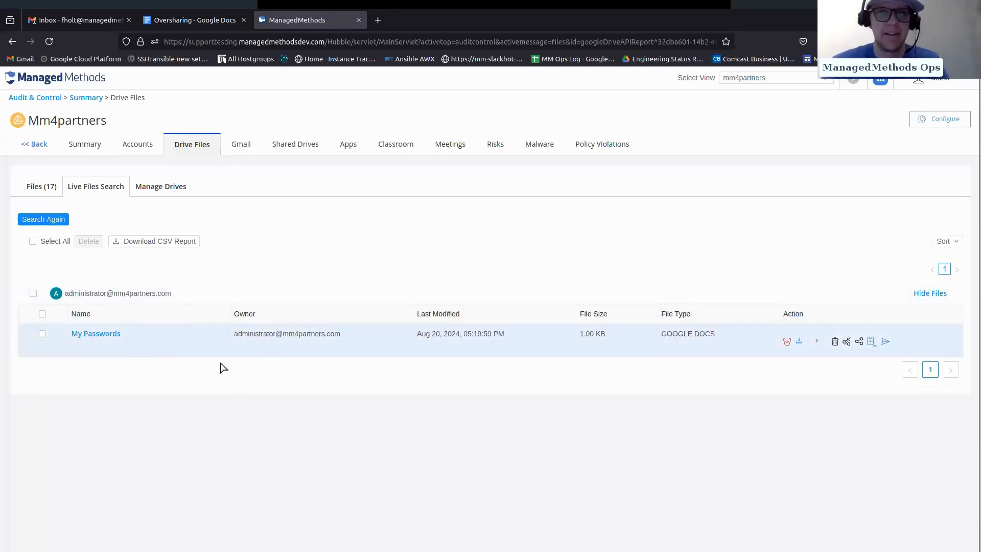
Check the public view permission in the My Passwords details, and open its share revocation but cancel without unsharing.
click(83, 334)
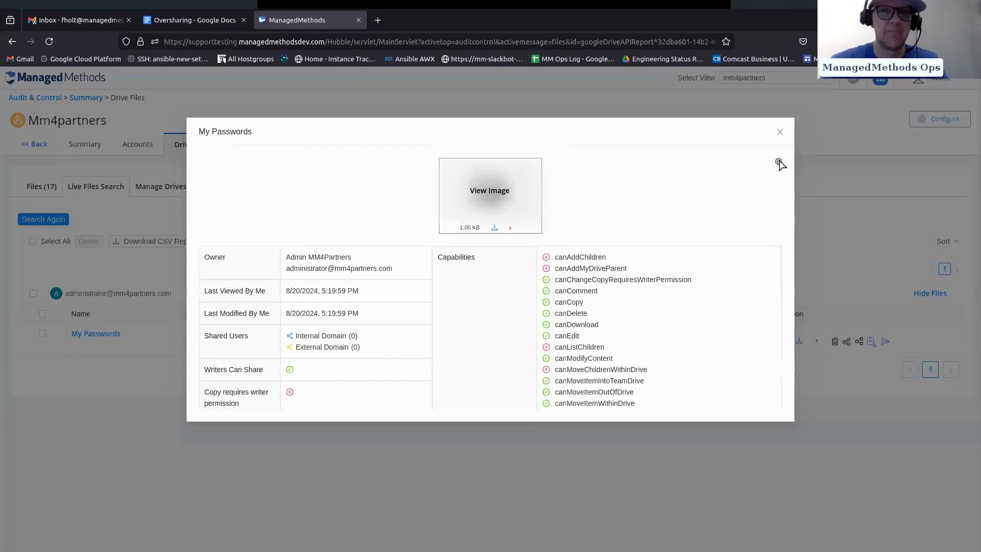
mouse_move(779, 163)
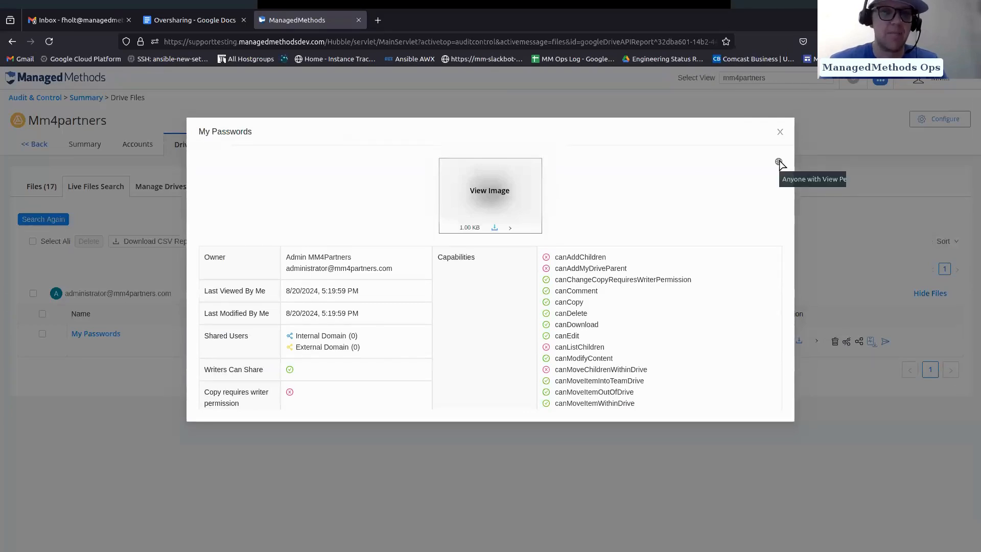
click(781, 133)
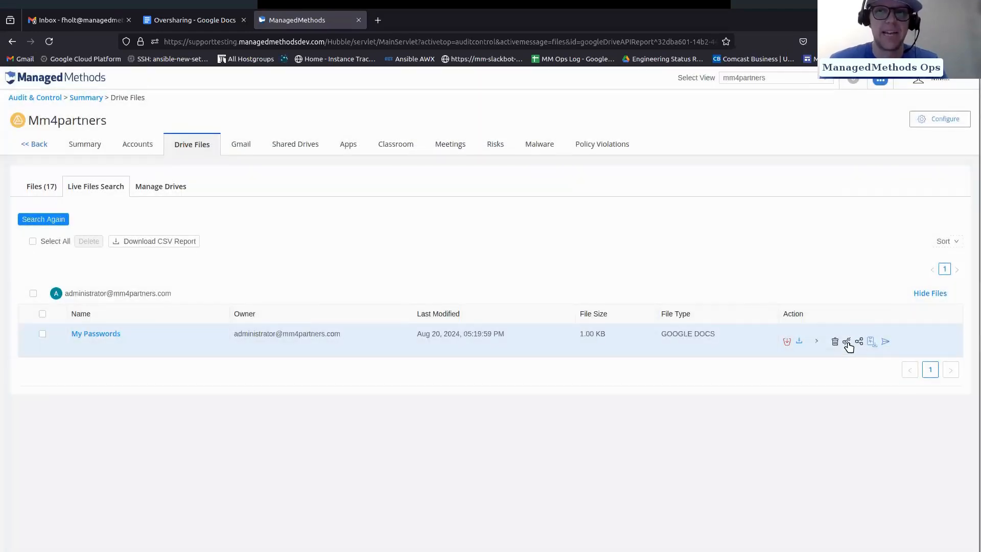
click(847, 341)
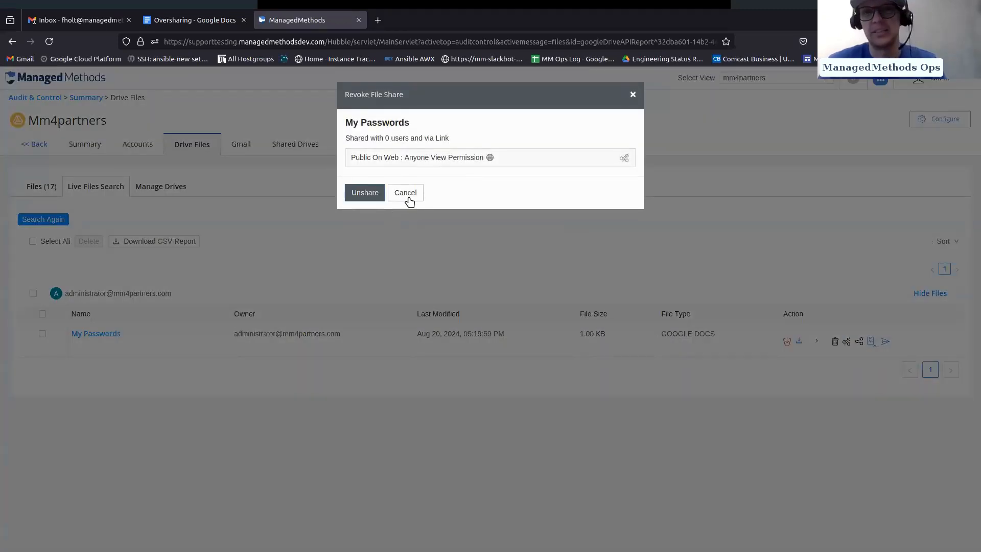
click(405, 192)
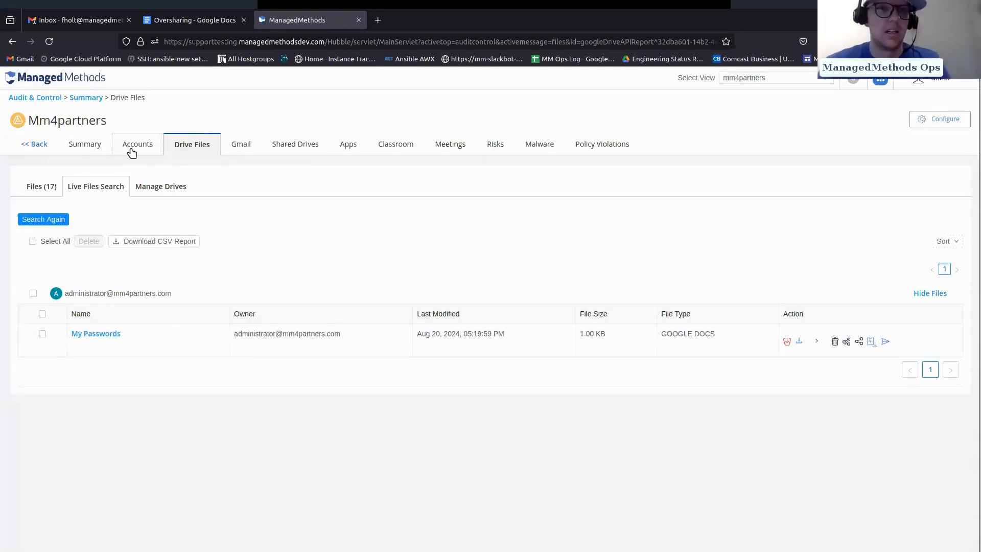
Return to the Drive Files list and inspect the basic details, sharers and holder folder of All my Info.
click(52, 186)
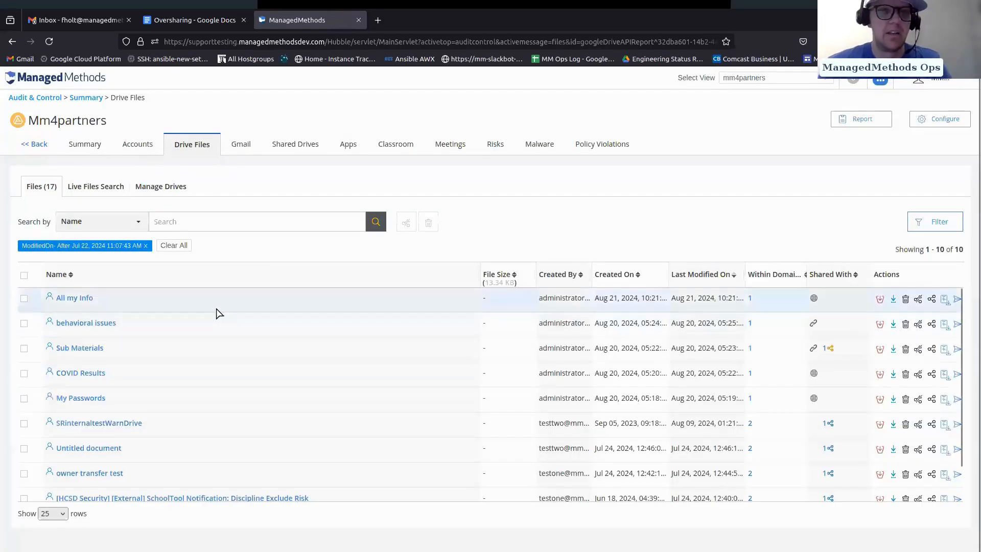
click(75, 299)
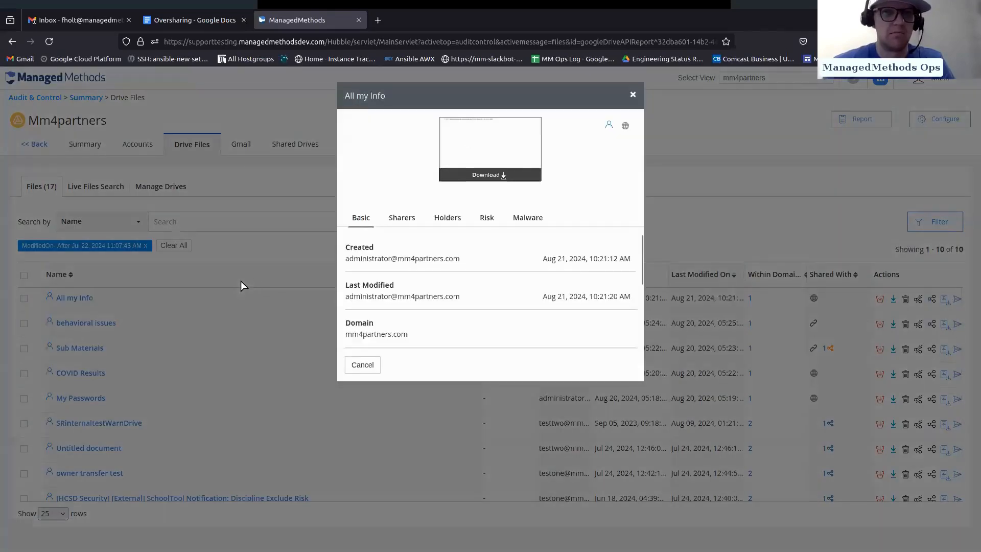
scroll(456, 262, down, 1)
scroll(450, 266, down, 2)
scroll(442, 279, up, 2)
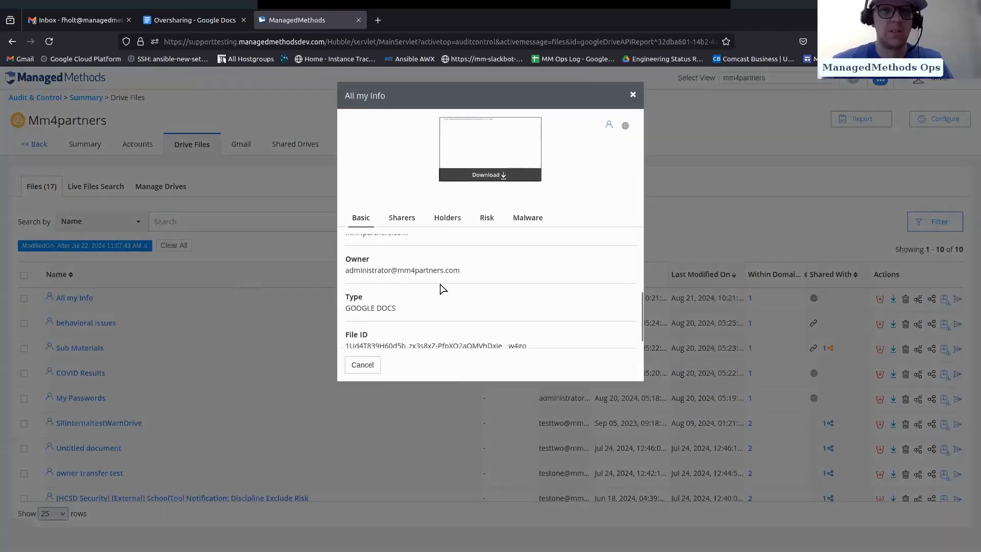
click(402, 219)
click(446, 221)
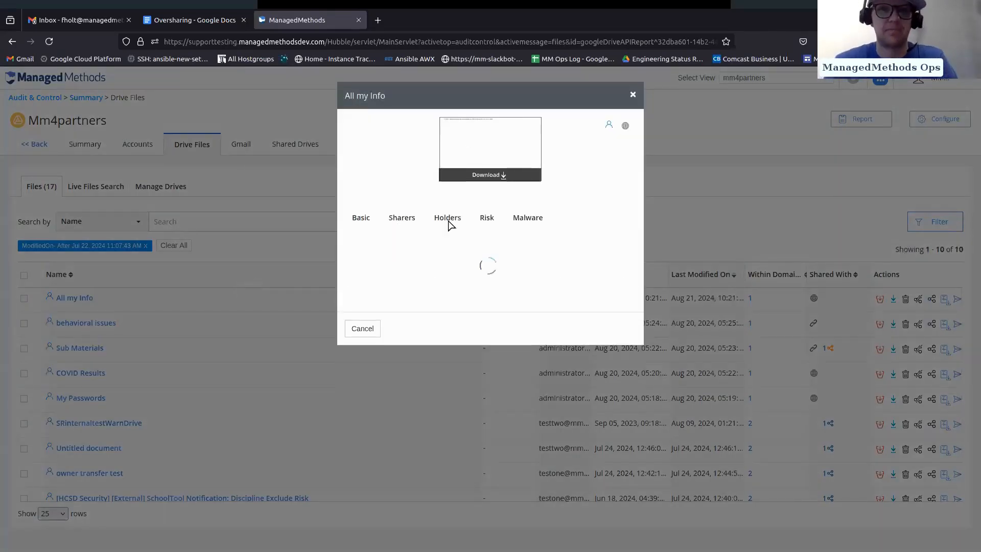
drag(470, 266, 404, 266)
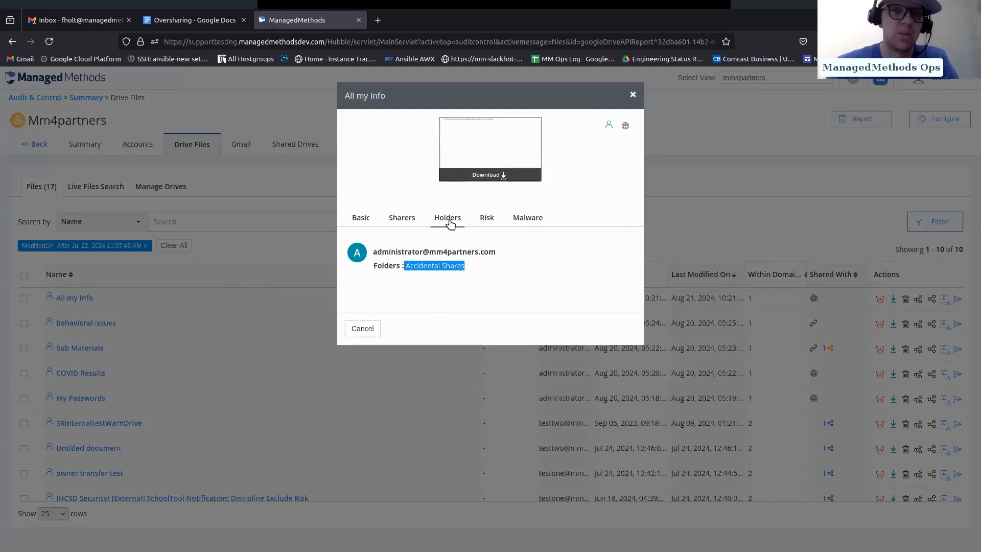
click(407, 271)
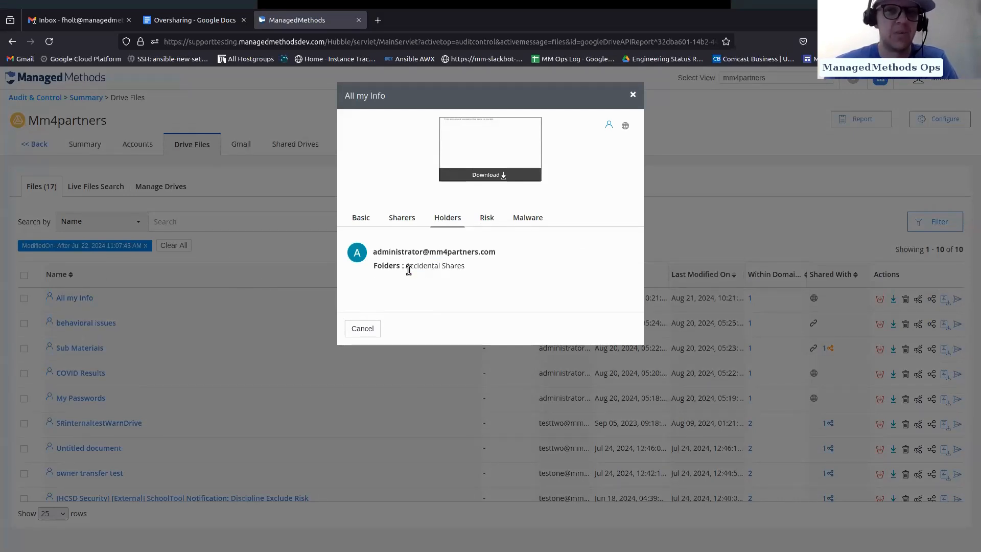
drag(407, 267, 475, 269)
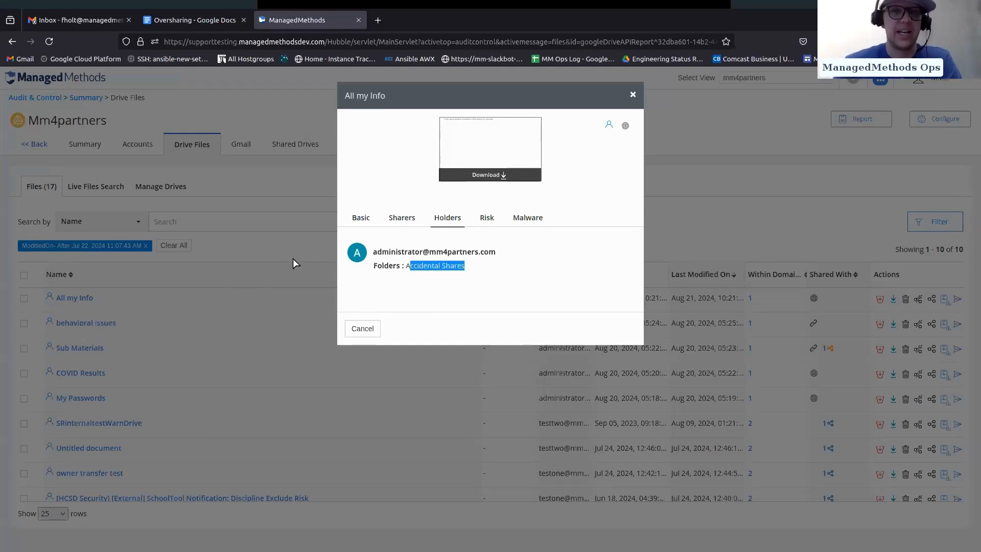
click(237, 264)
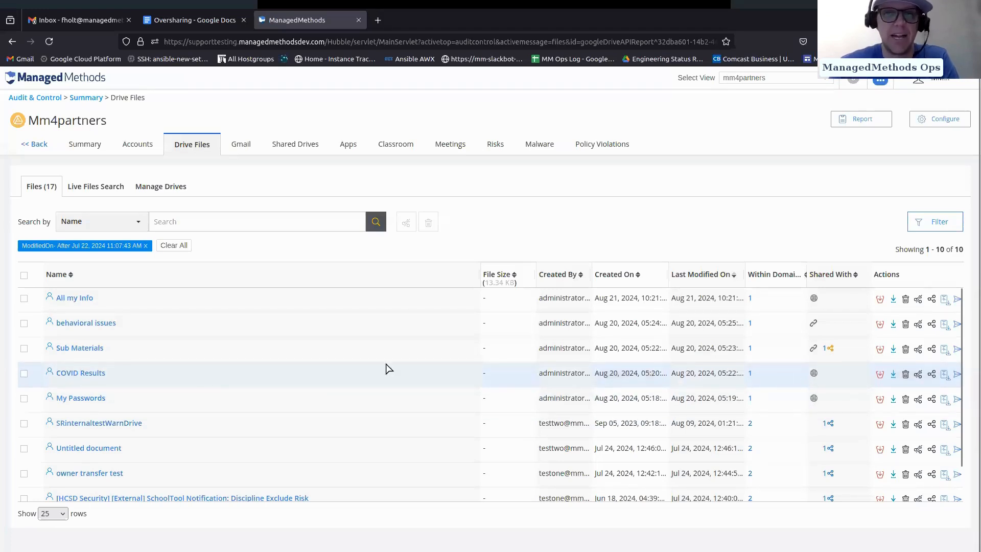
Check which folder holds the COVID Results file and close its details.
click(92, 372)
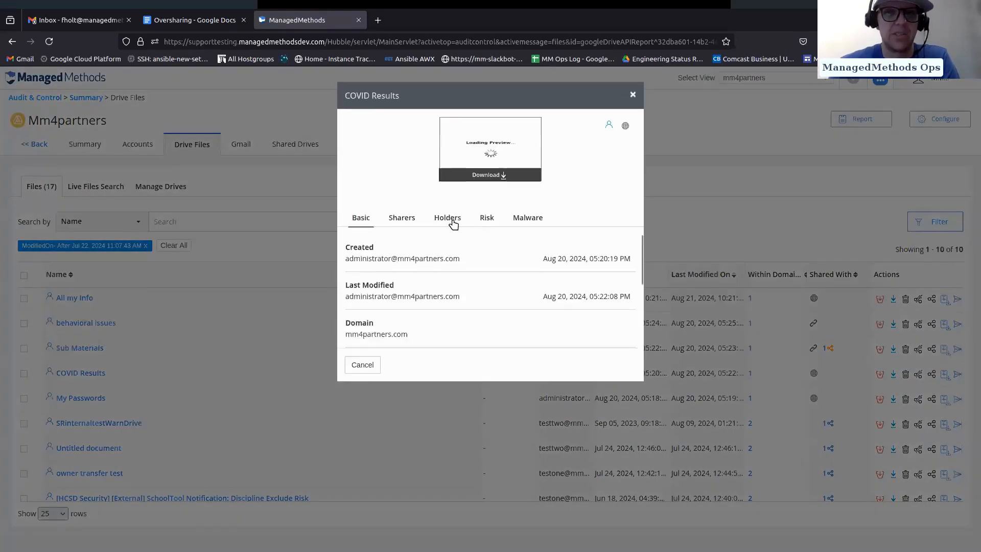
click(452, 220)
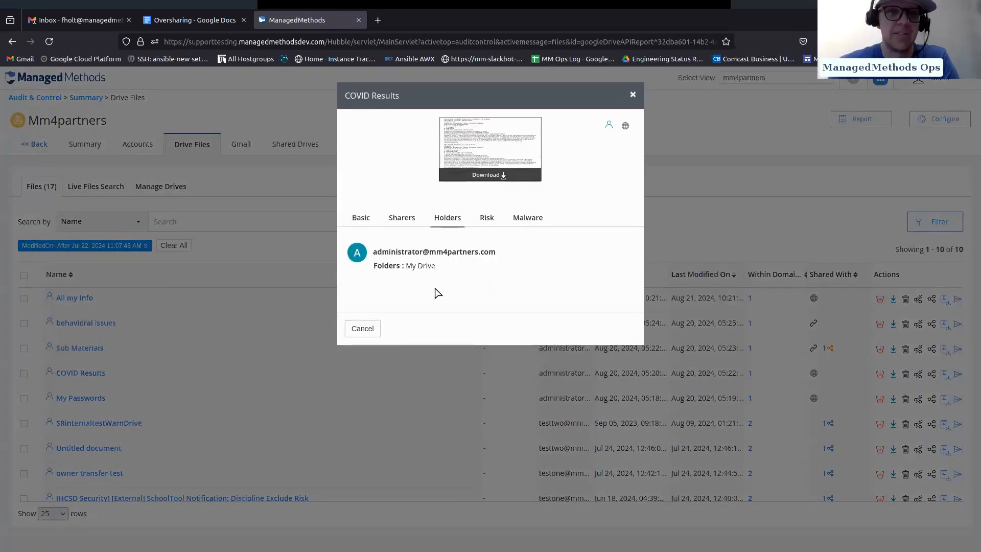
drag(436, 266, 393, 266)
click(309, 339)
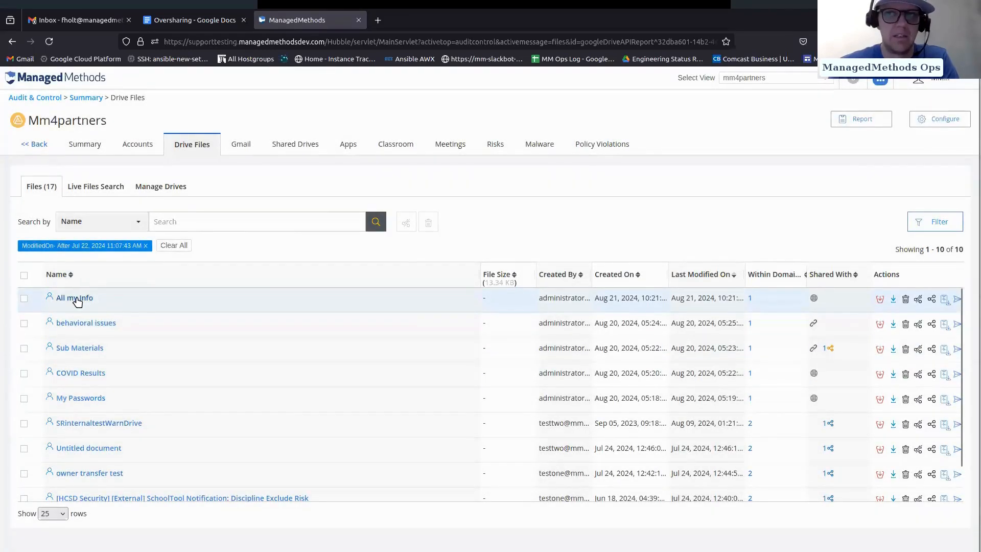
Reopen the All my Info details to compare its holder folder, highlight the folder name, and close the details.
click(76, 298)
click(444, 219)
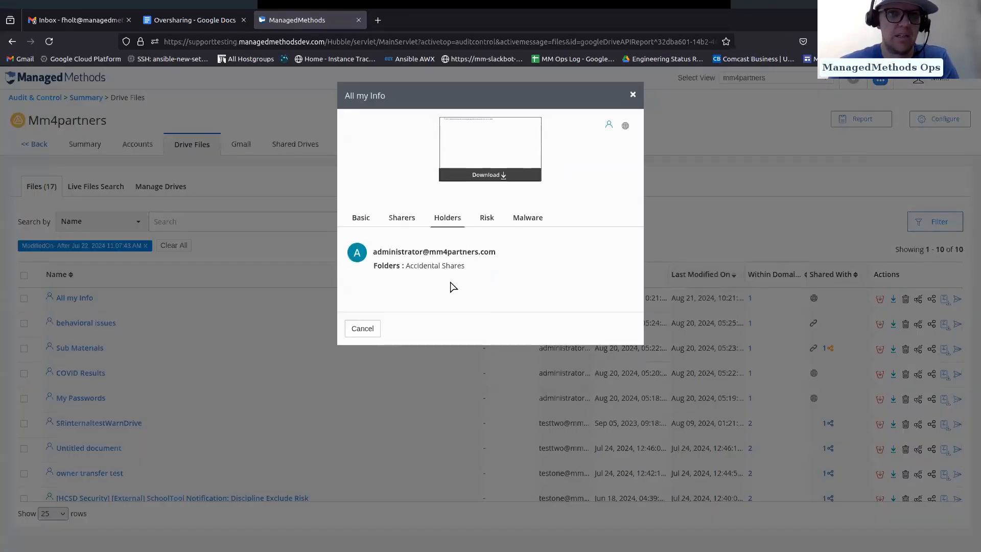
drag(384, 266, 461, 278)
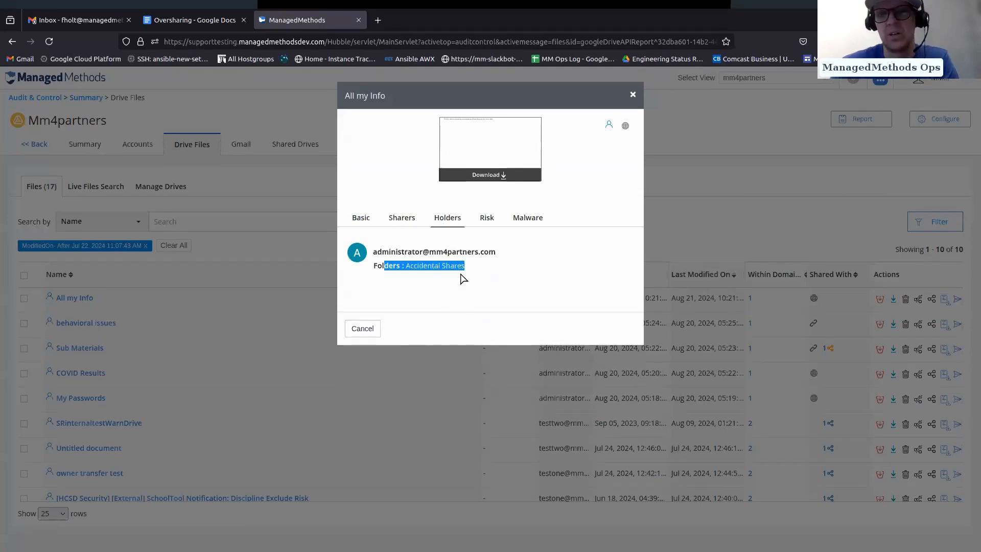
click(465, 266)
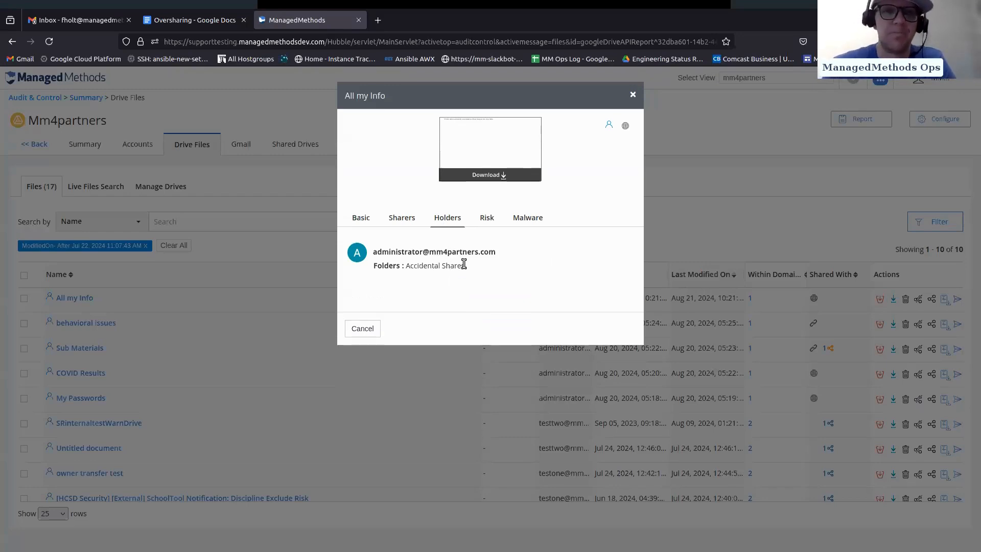
drag(463, 266, 404, 264)
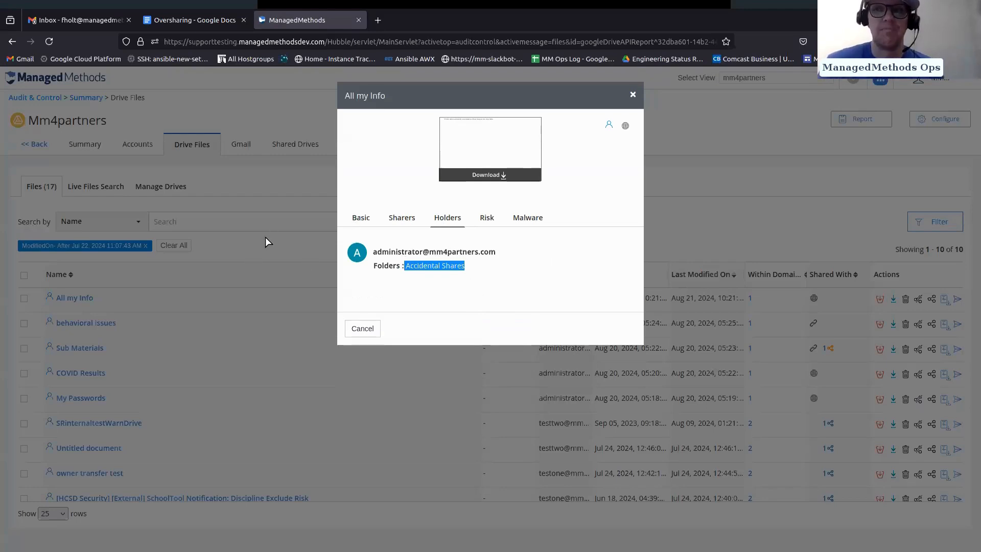
click(291, 227)
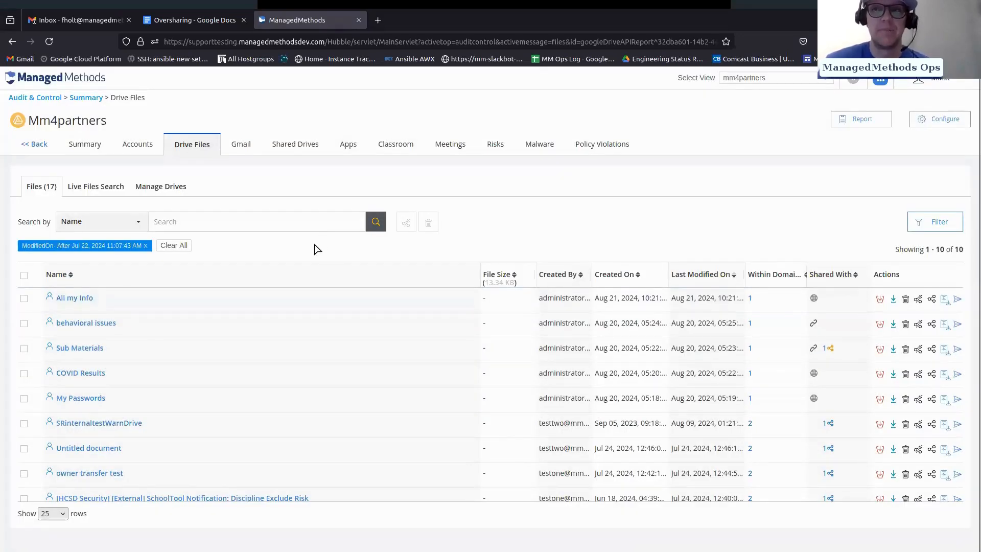
Look up the administrator's drive in Manage Drives and list the files in its Homework folder.
click(162, 187)
click(194, 221)
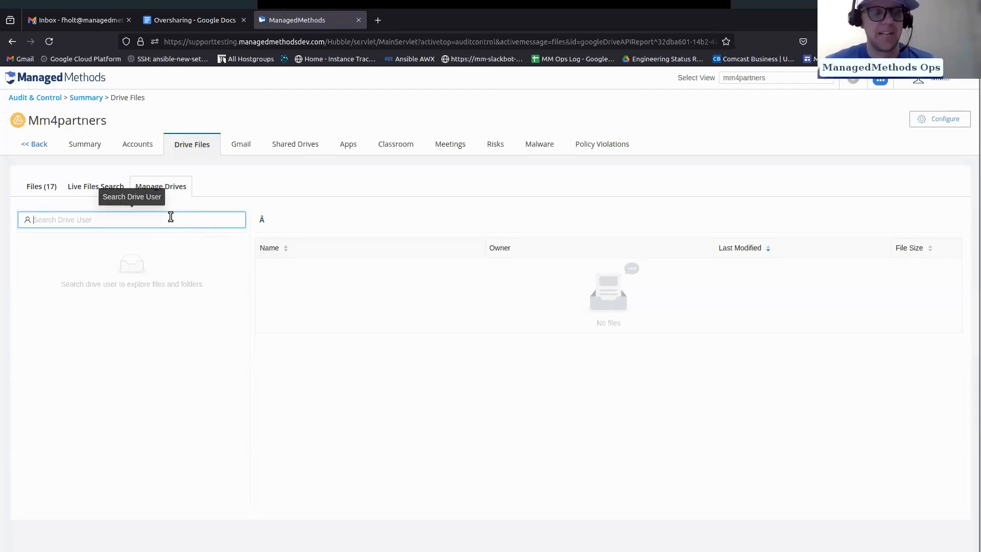
text(administrator)
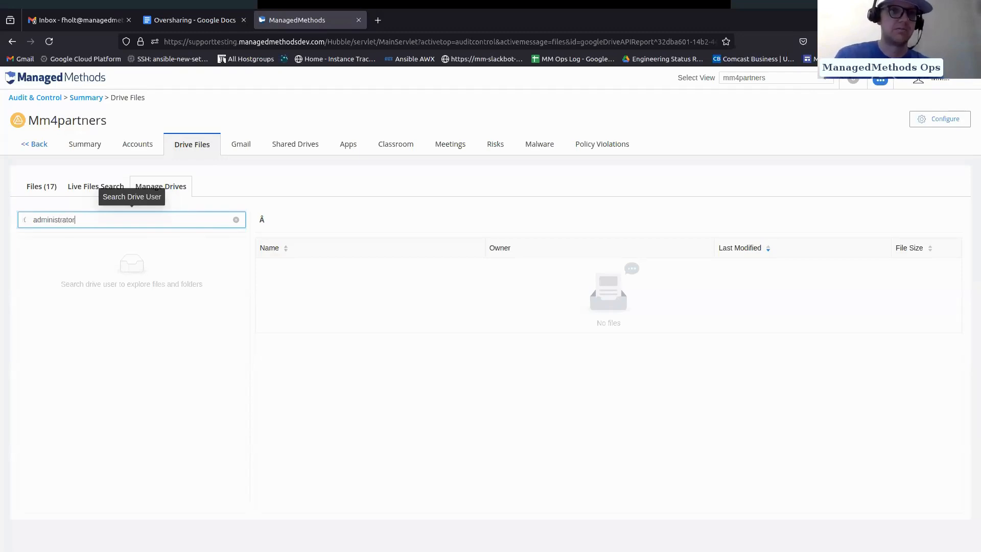
click(114, 237)
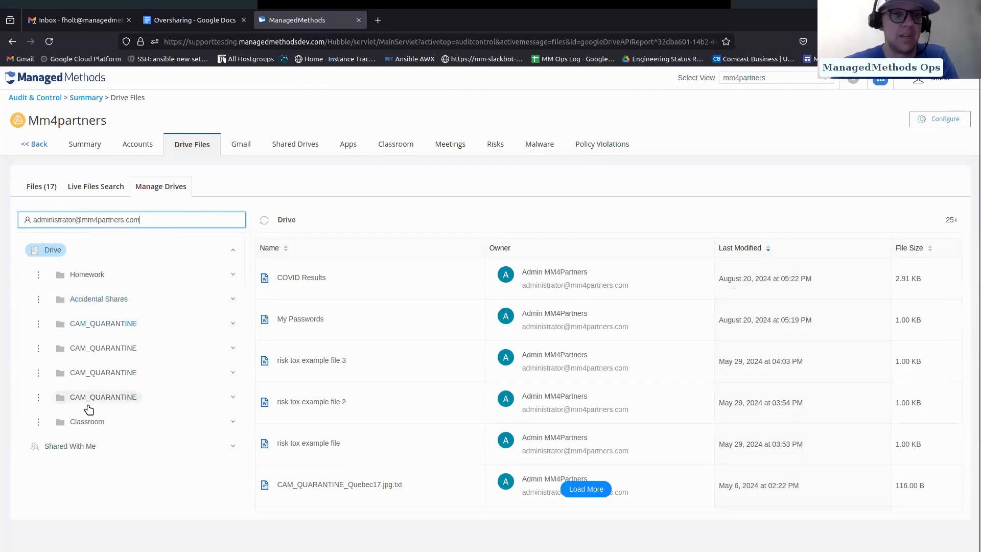
scroll(110, 423, down, 1)
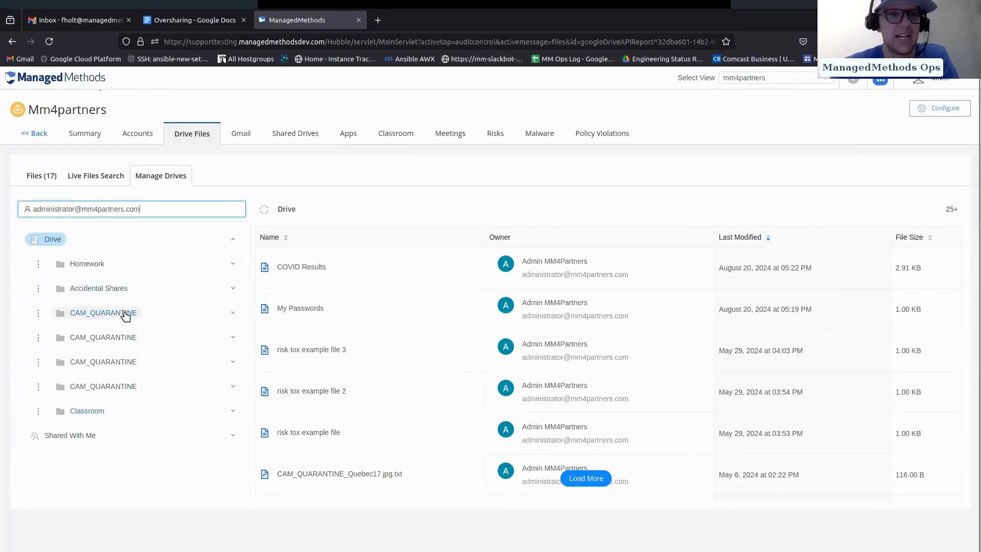
click(88, 265)
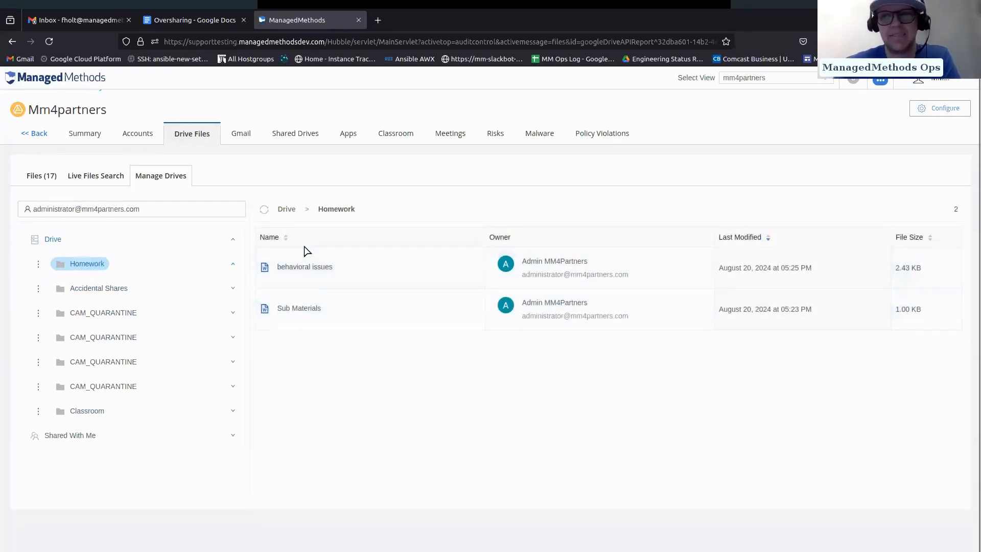
Inspect who has access to the Homework folder, highlighting the ManagedMethods entry, and close the permissions to highlight the Sub Materials file.
click(38, 264)
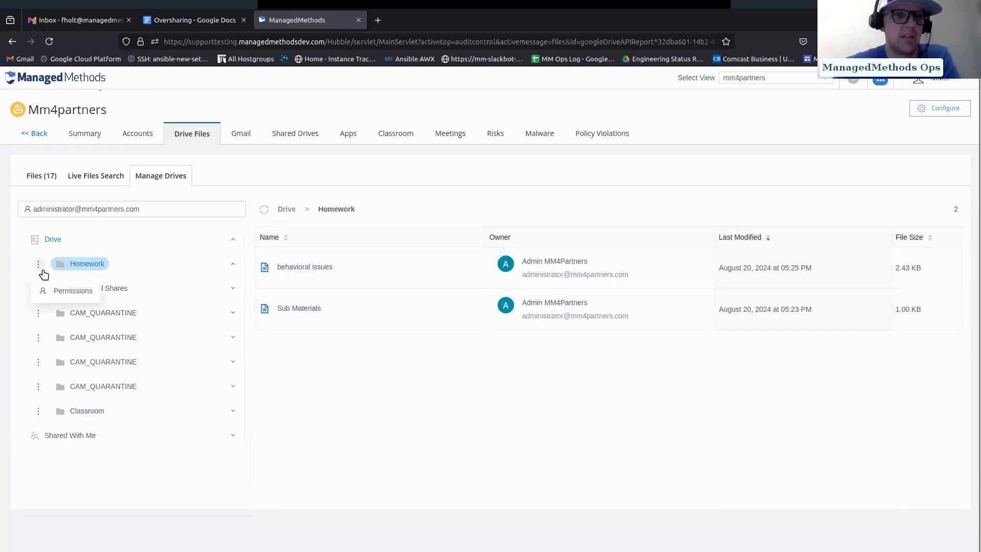
click(58, 295)
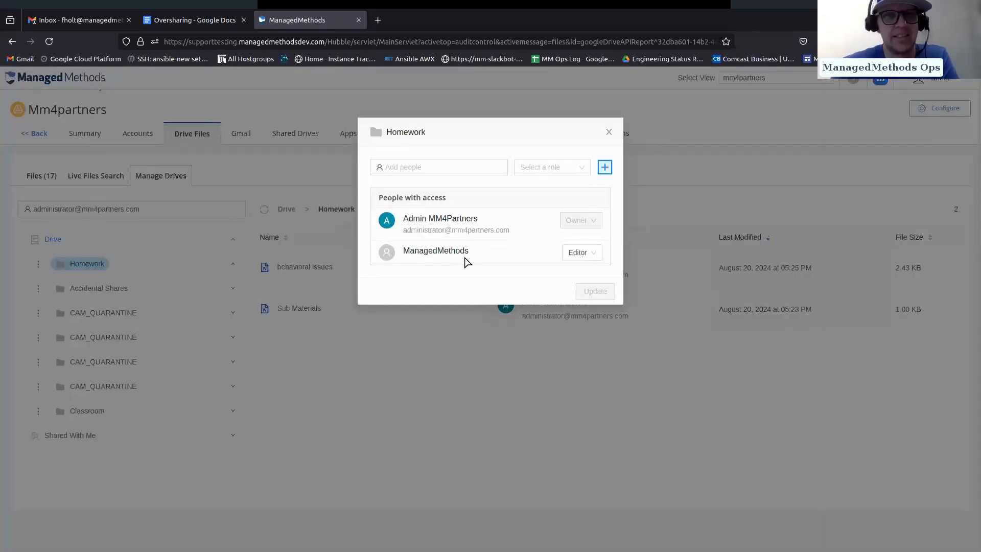
drag(470, 254, 373, 266)
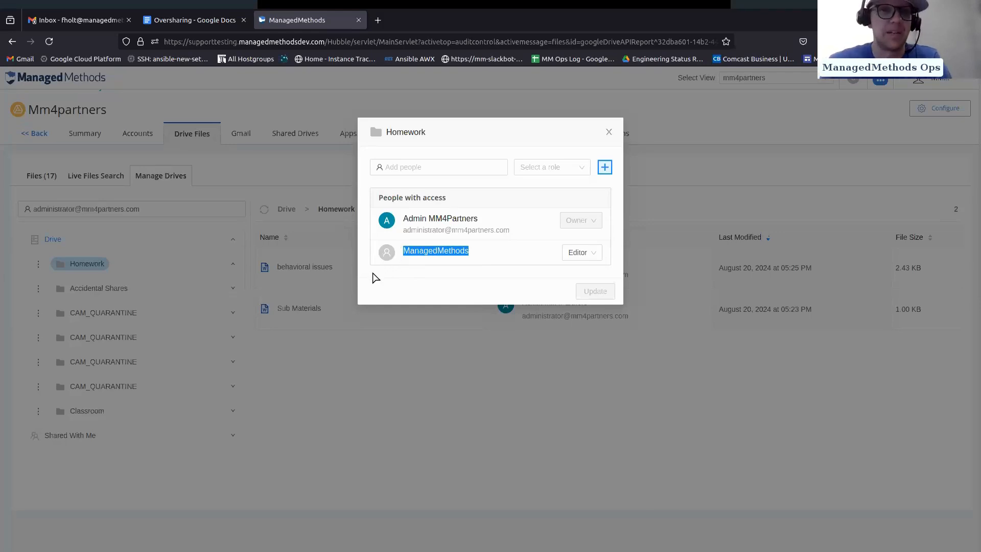
click(322, 310)
drag(321, 308, 276, 321)
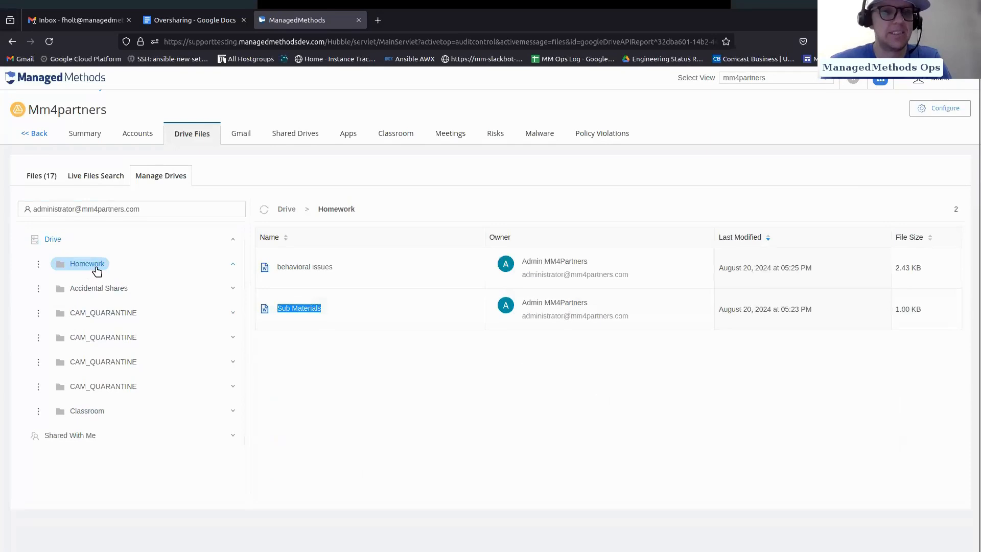
Reopen the Homework folder's permissions, review the role and Remove Access options for ManagedMethods, and close them without updating.
click(38, 265)
click(74, 291)
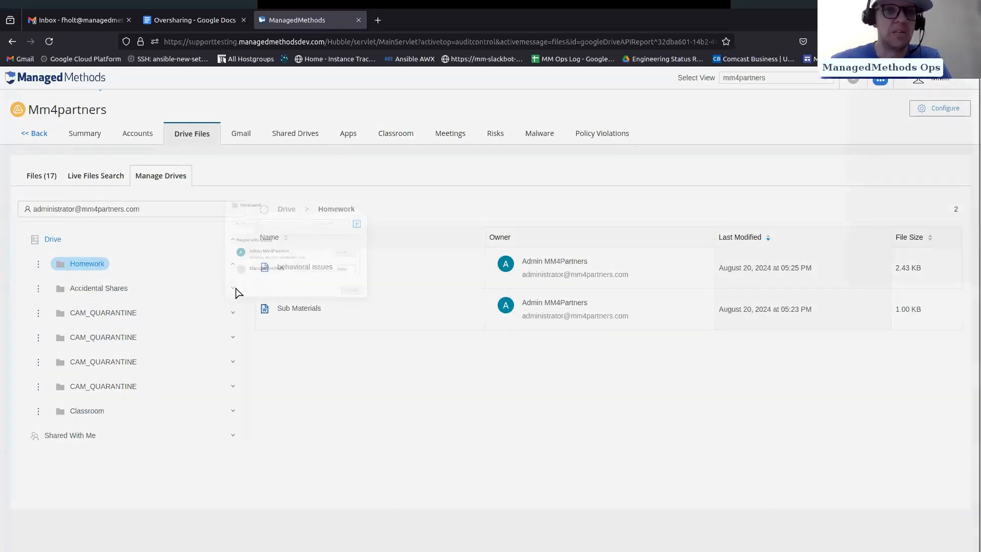
click(584, 256)
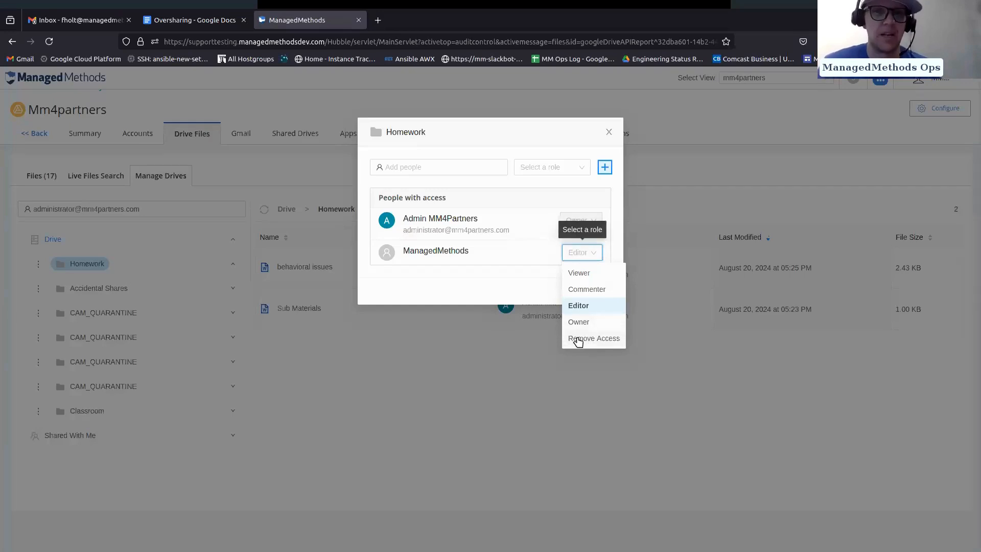
click(419, 170)
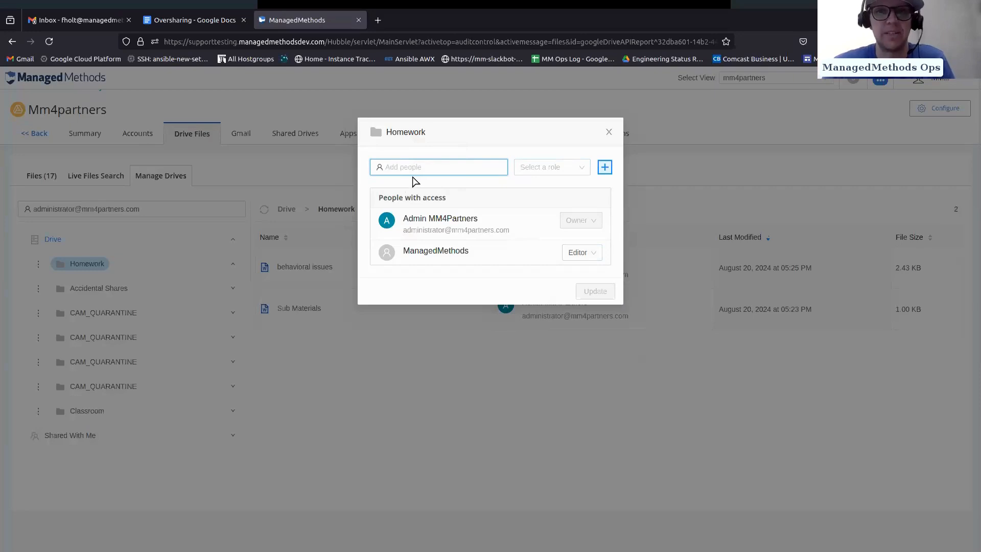
click(585, 255)
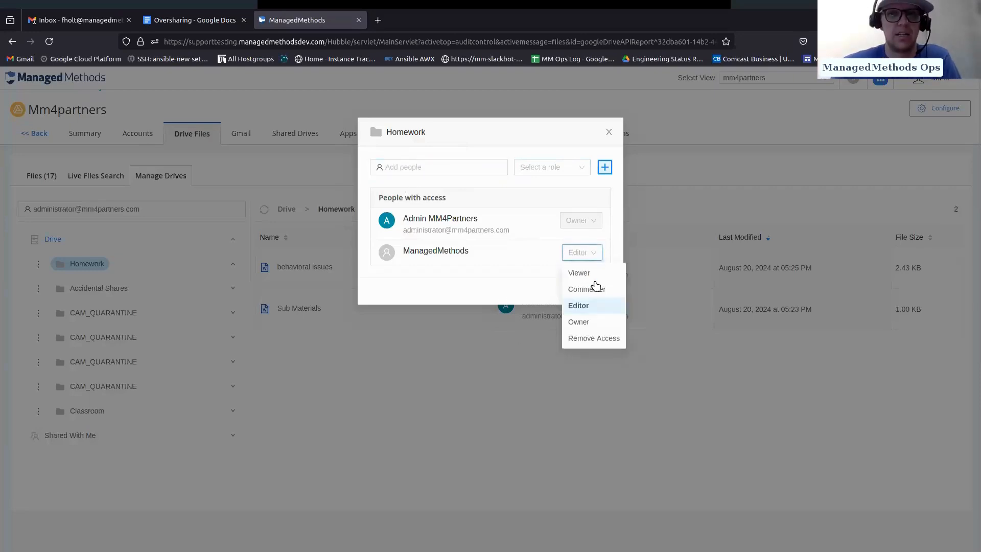
click(506, 286)
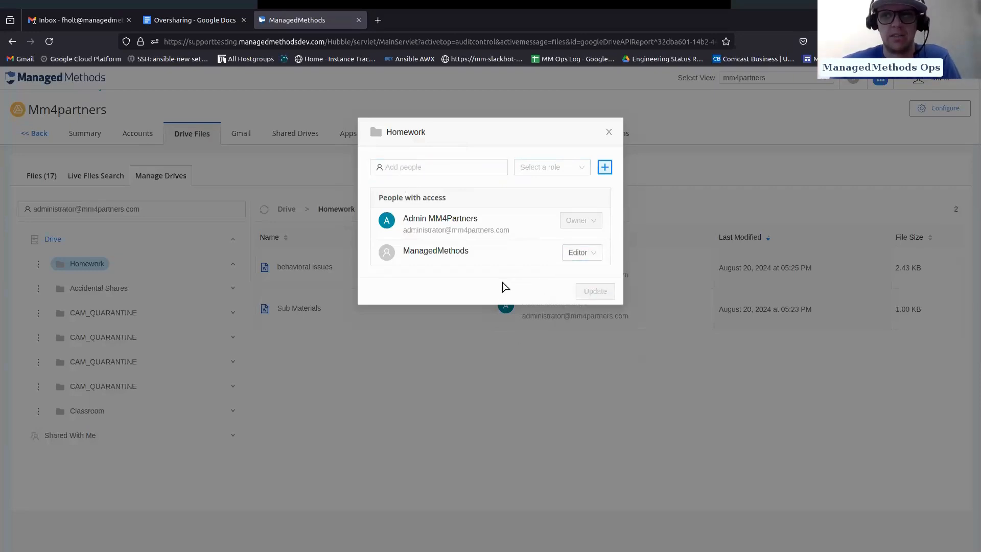
click(609, 132)
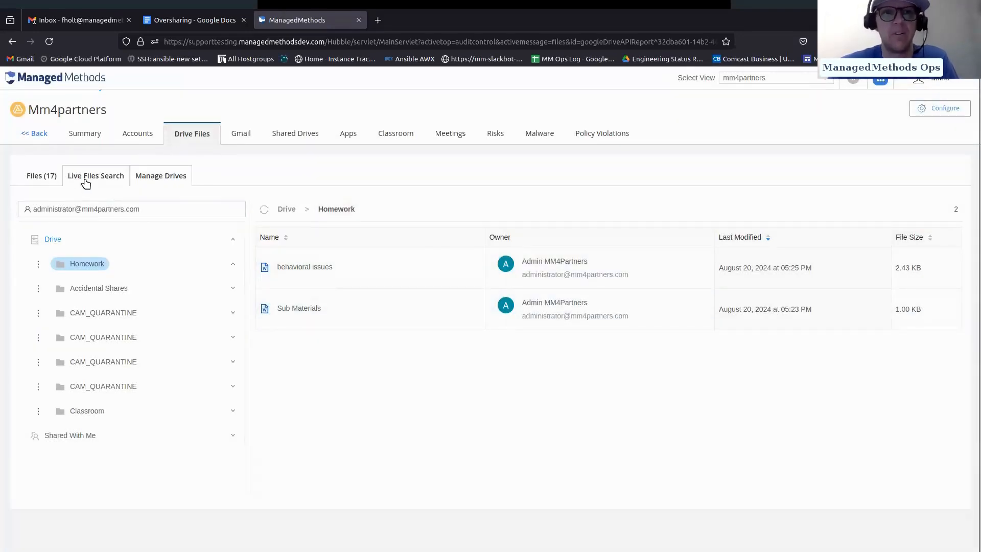
Return to the Files list, and switch to the Oversharing Google Doc to review the sensitive file name keywords, highlighting Student.
click(52, 183)
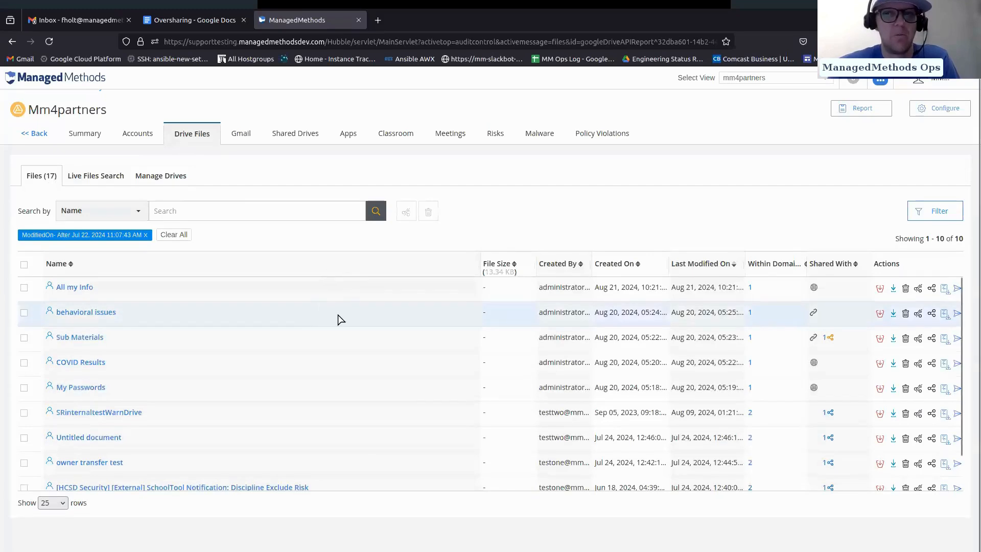
click(192, 213)
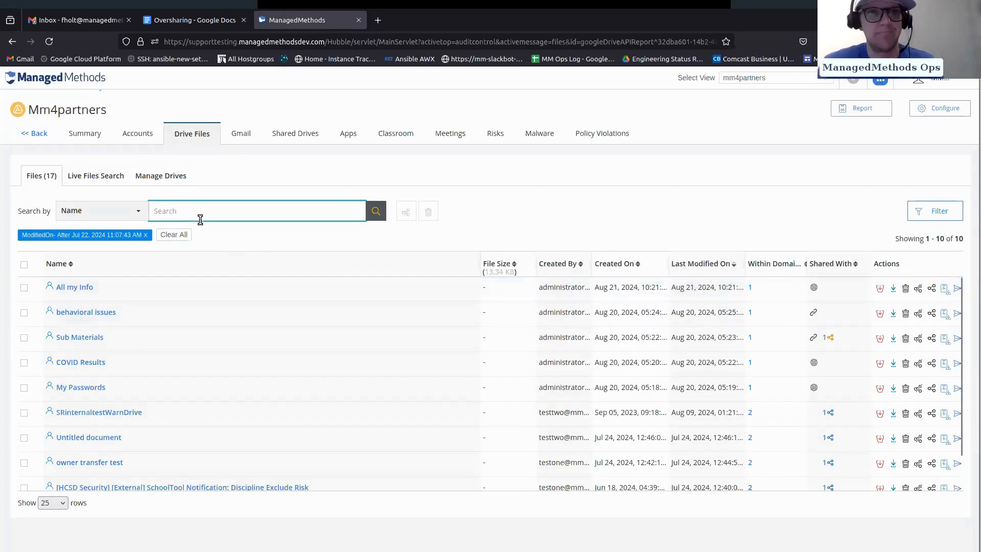
click(194, 20)
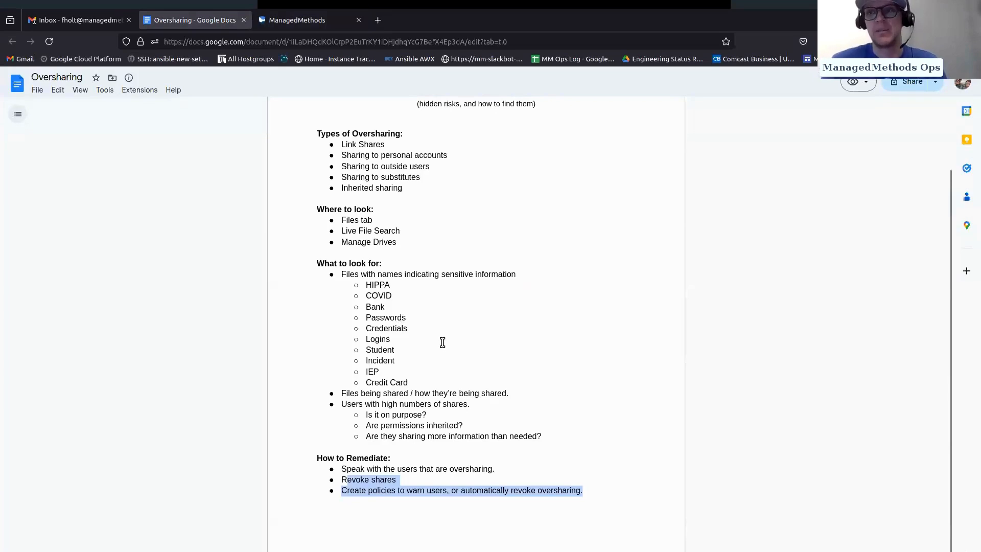
scroll(426, 390, up, 1)
scroll(427, 389, up, 2)
scroll(427, 373, down, 2)
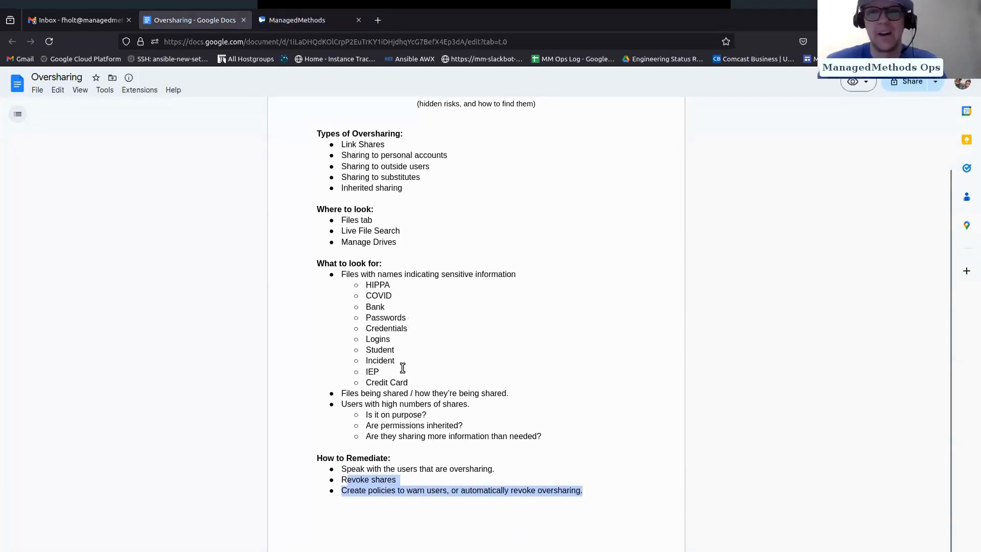
double_click(400, 307)
drag(413, 319, 344, 352)
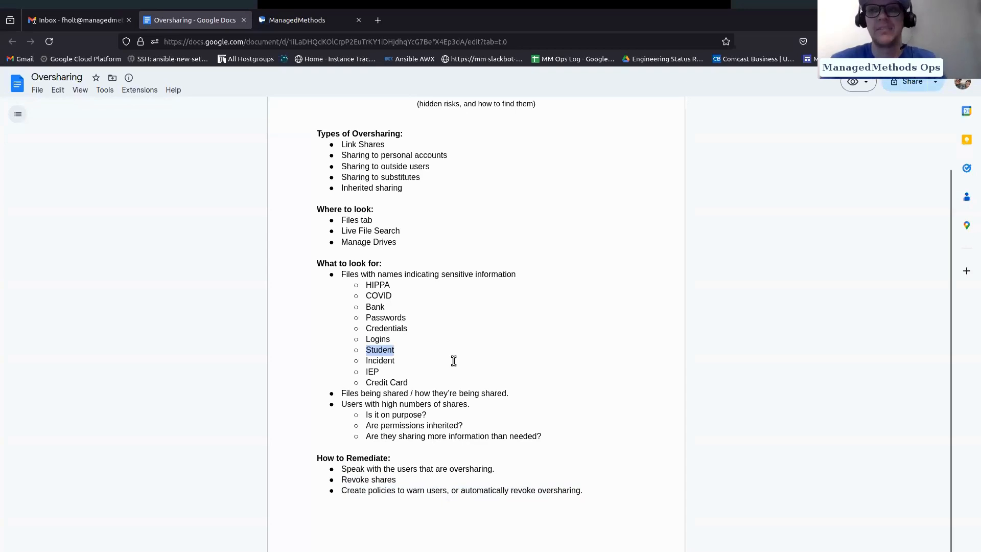
Switch back to ManagedMethods, download the COVID Results file from its details, and open the downloaded document.
click(271, 30)
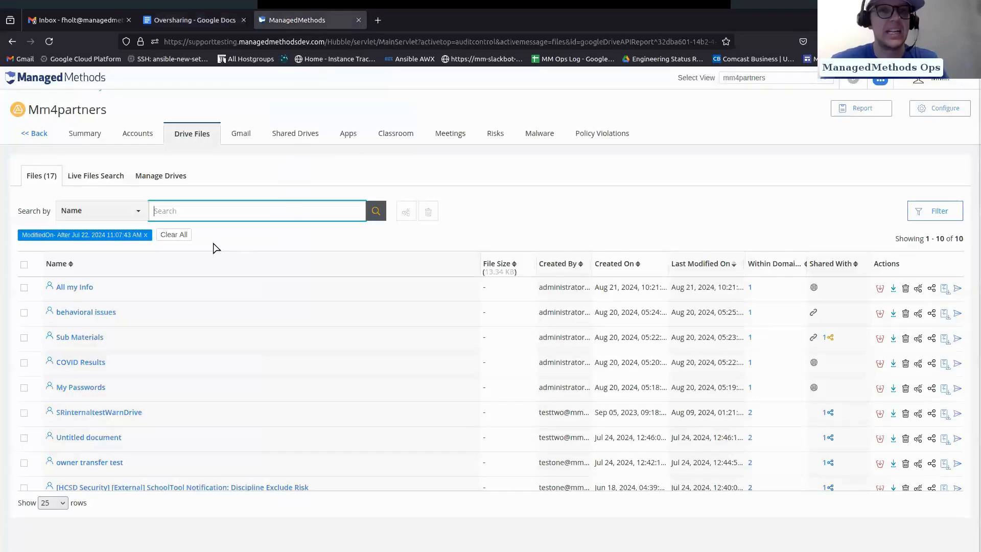
click(81, 362)
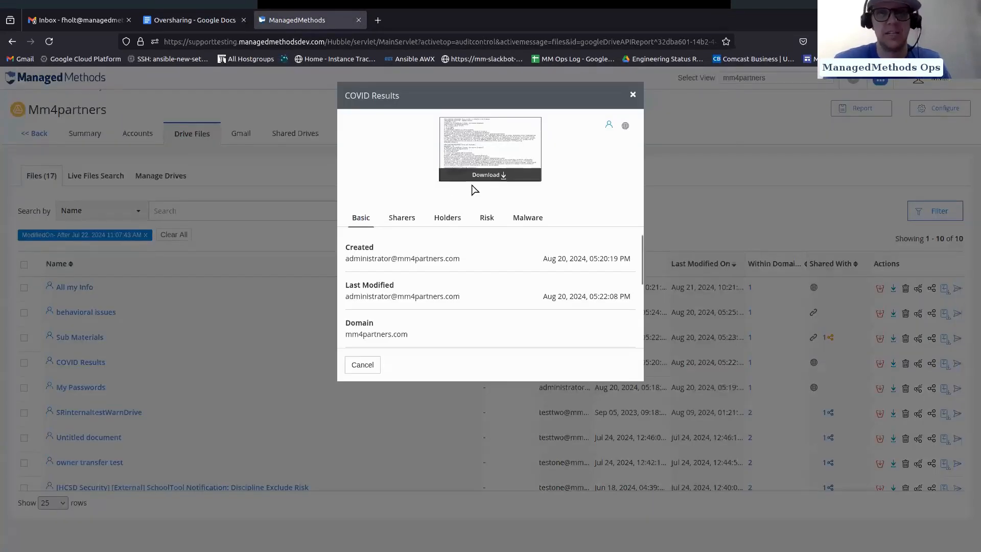
click(480, 177)
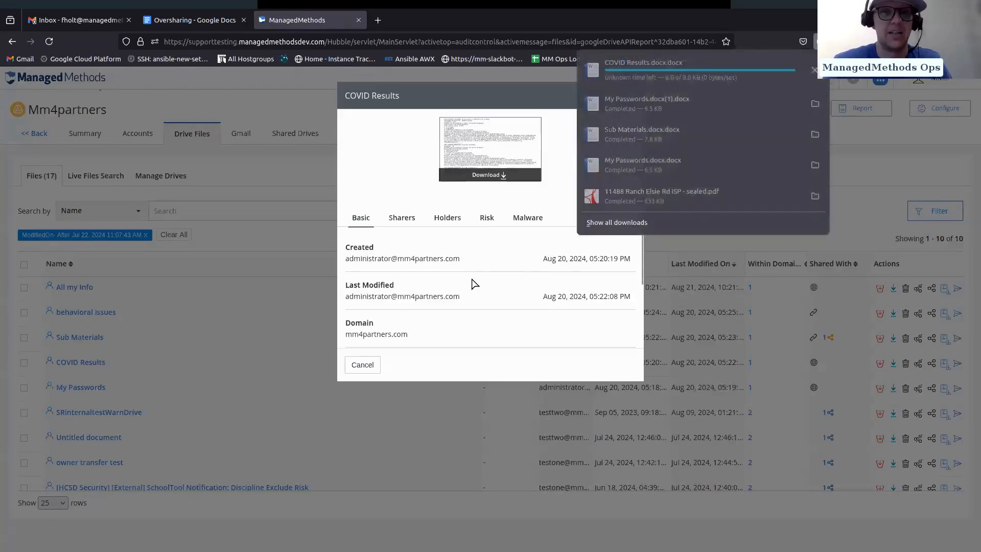
click(641, 73)
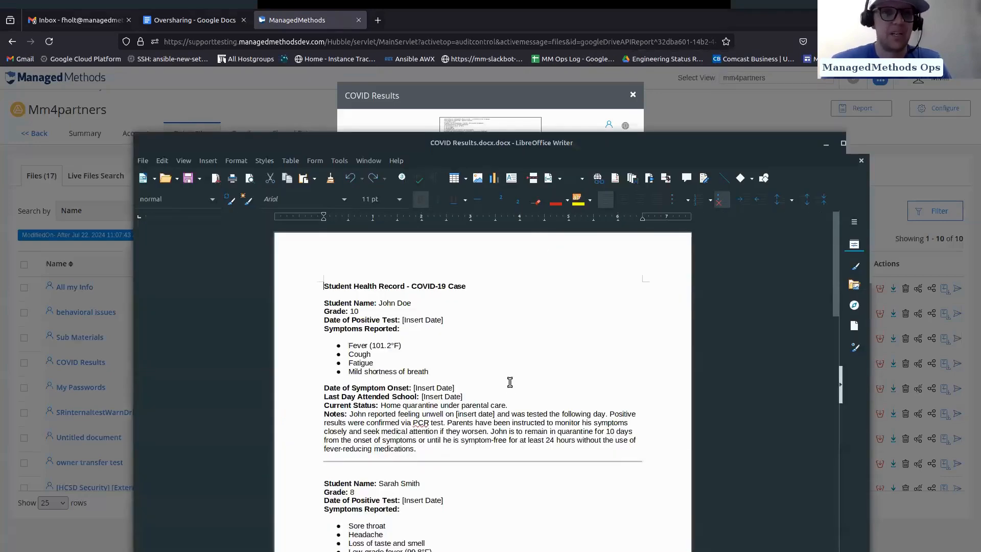
Examine the student health records in the COVID Results document, highlighting the first student's name, grade and case details, and close it.
scroll(510, 382, down, 1)
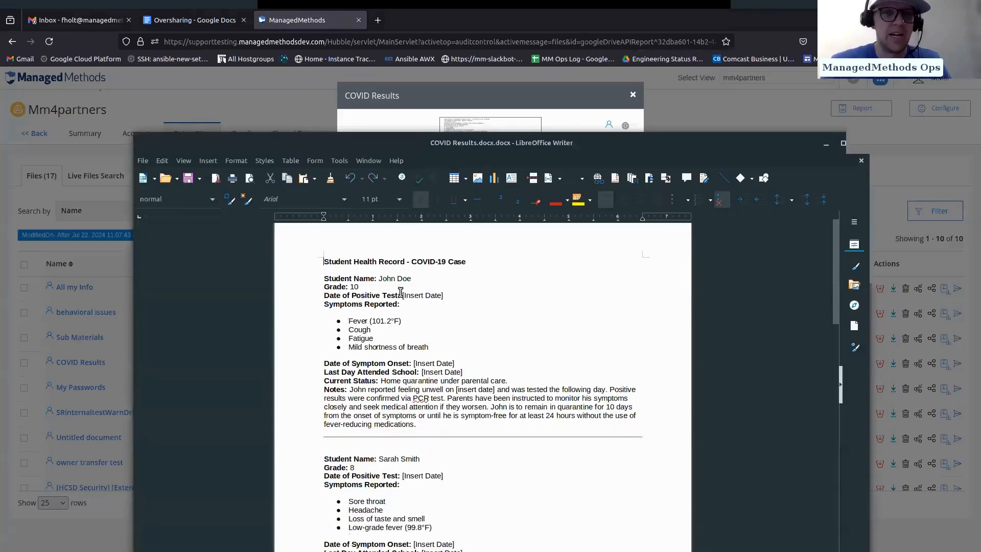
drag(359, 286, 304, 275)
scroll(450, 316, down, 2)
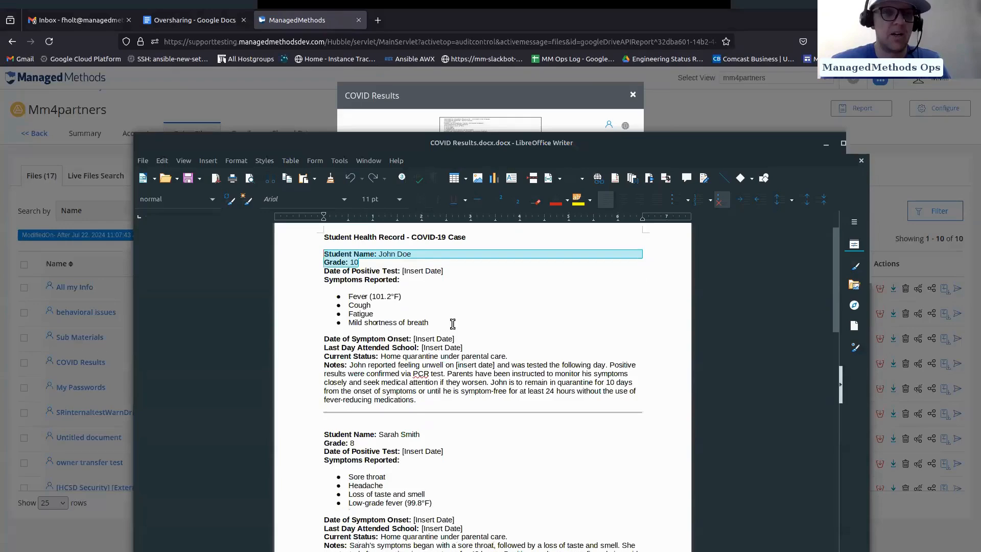
drag(460, 375, 301, 279)
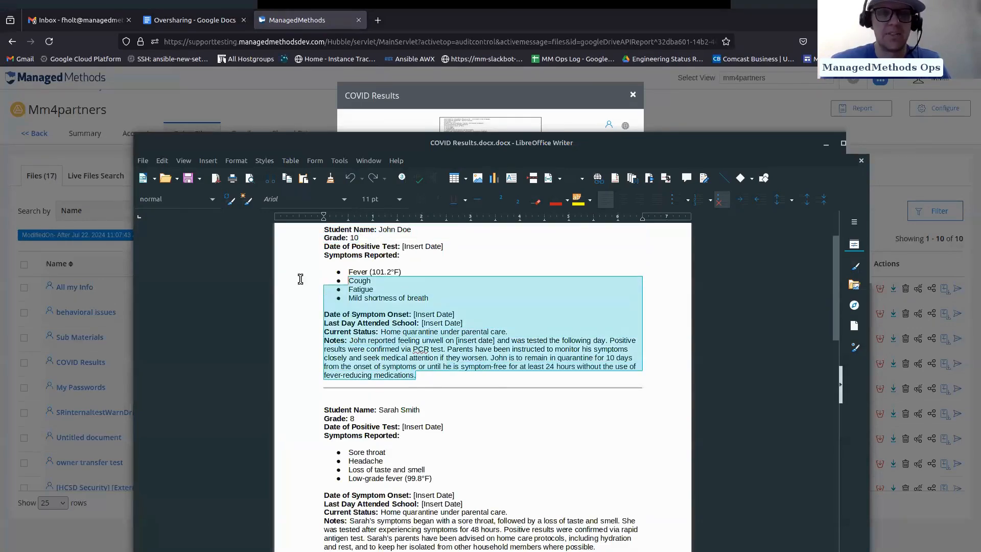
scroll(459, 347, down, 5)
scroll(459, 347, down, 12)
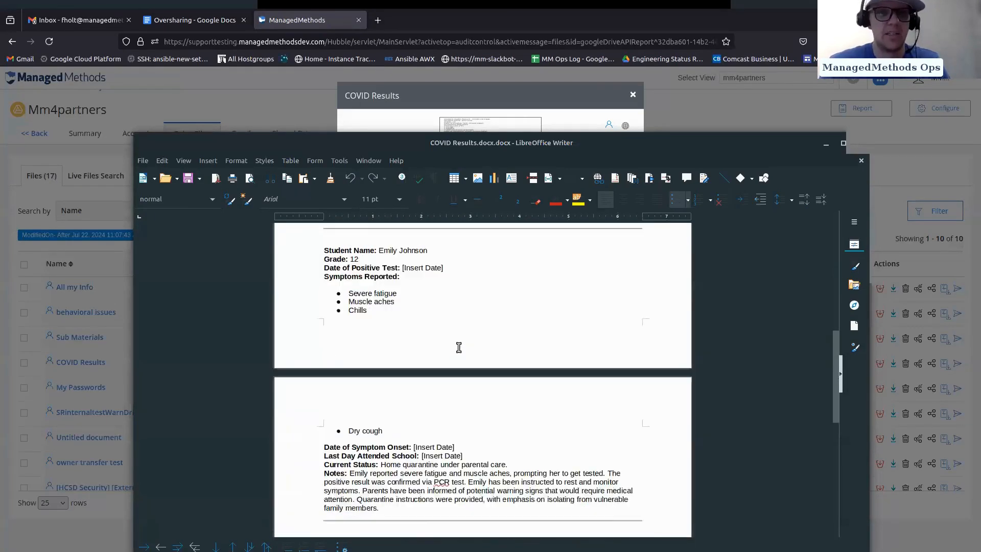
click(859, 145)
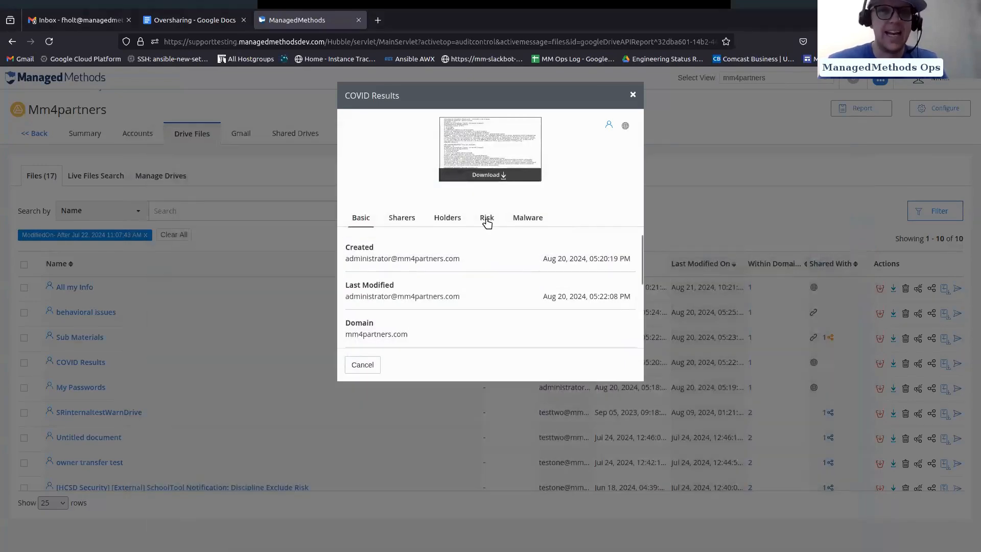
Check the sharing permission in the COVID Results details, close them, and go to the Live Files Search results.
mouse_move(624, 130)
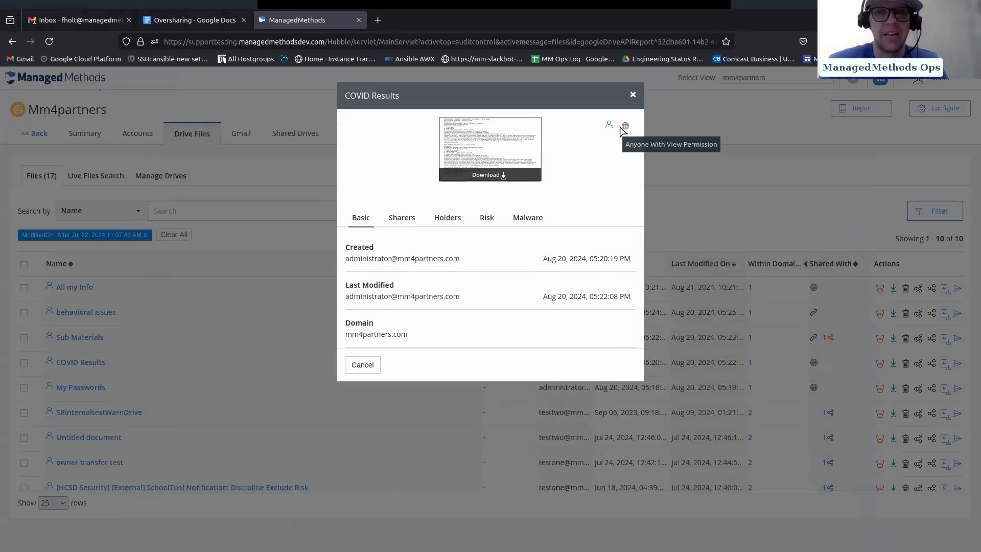
click(632, 95)
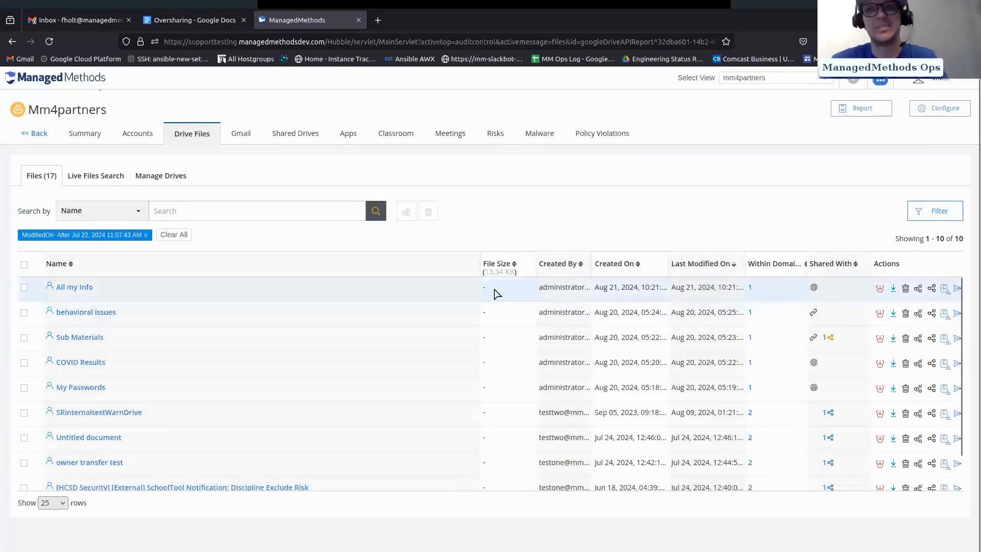
click(242, 207)
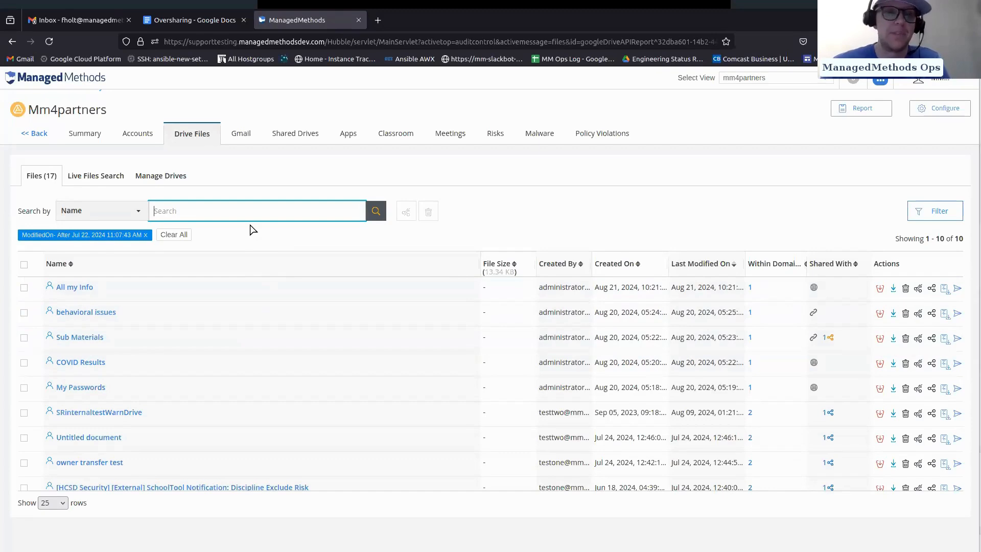
click(104, 177)
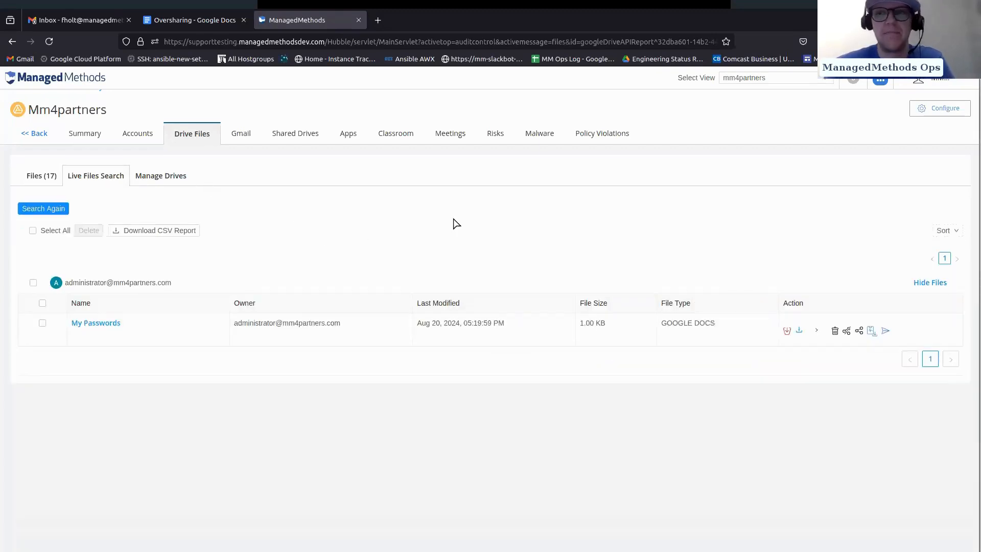